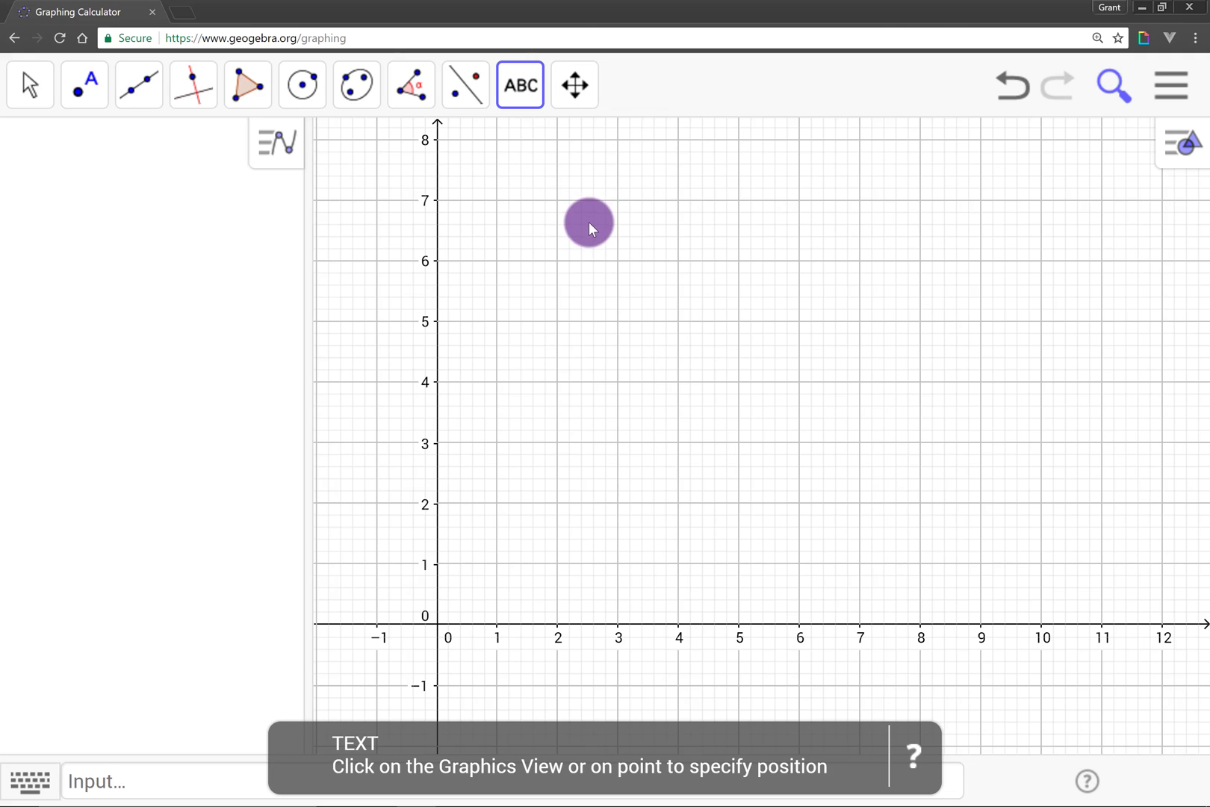
# - Start a text object near (1, 5.5) with the LaTeX formula and Serif options on, and show its advanced preview
pyautogui.click(513, 286)
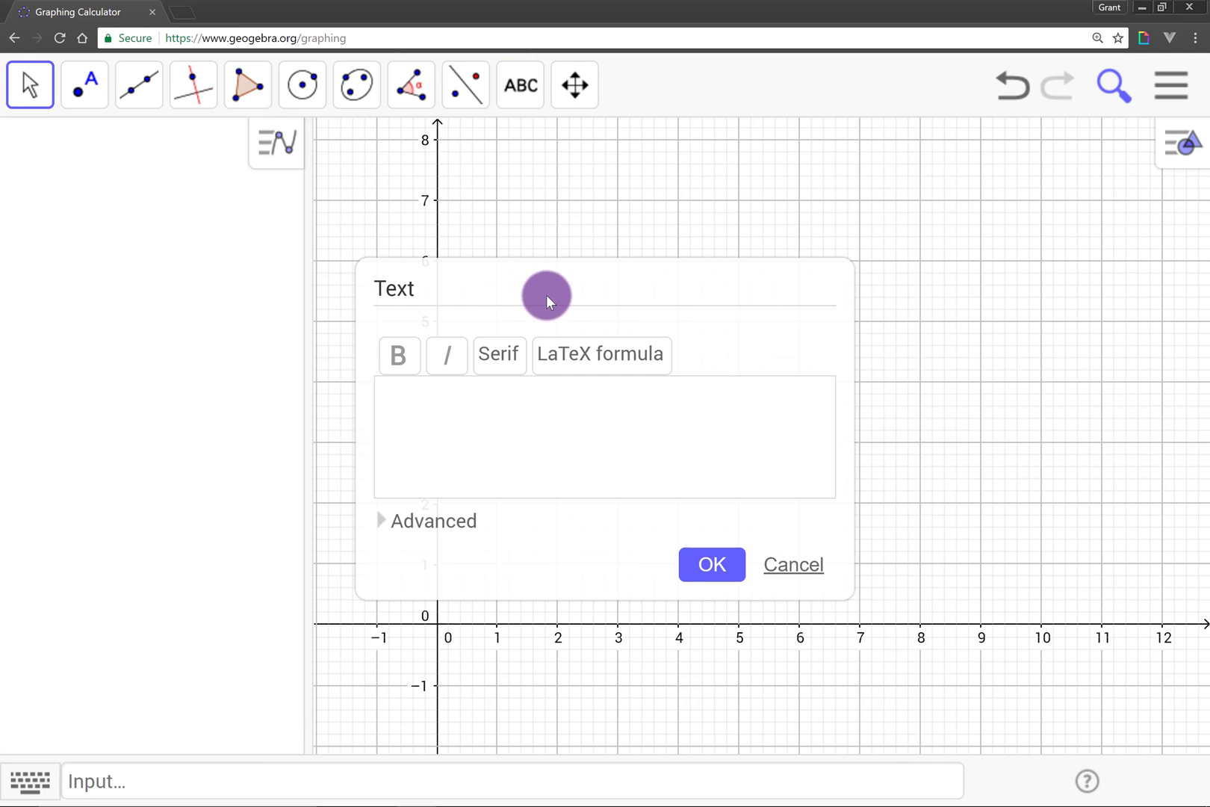
pyautogui.moveTo(547, 294); pyautogui.dragTo(815, 179)
pyautogui.click(661, 438)
pyautogui.click(654, 479)
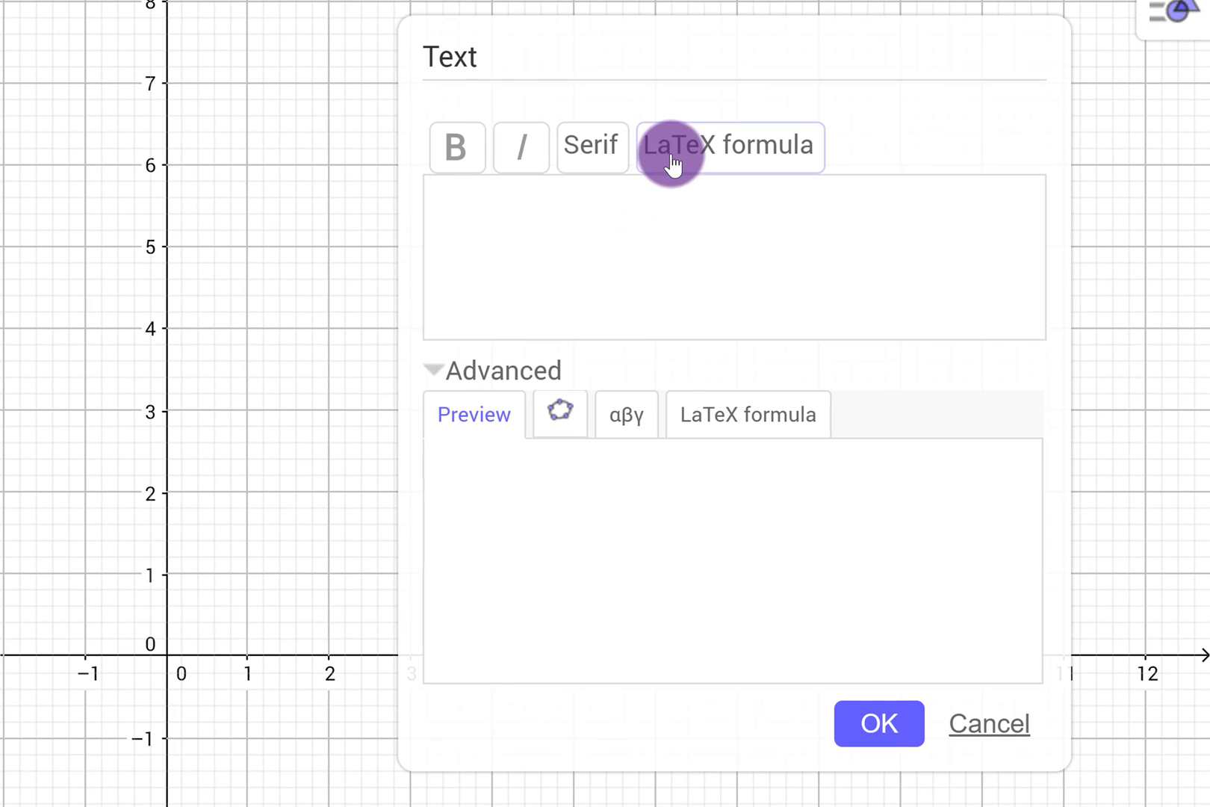
pyautogui.click(705, 166)
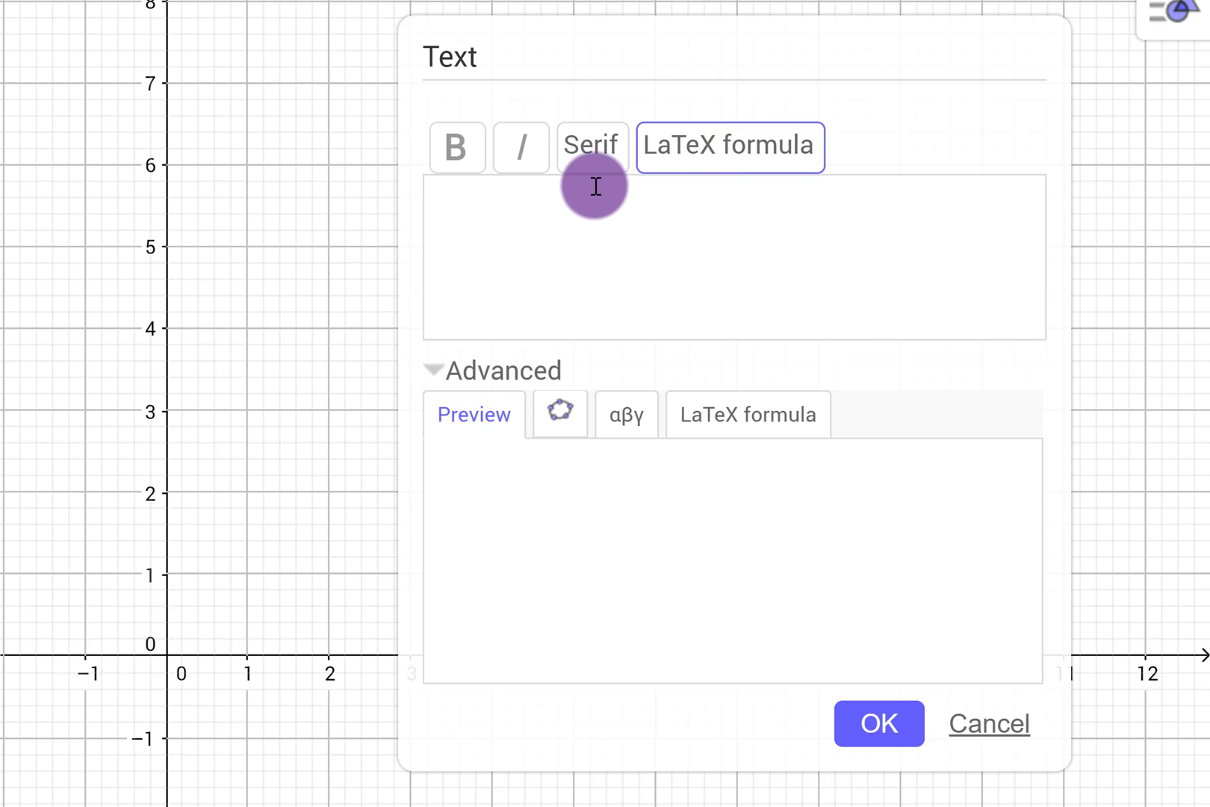
pyautogui.click(588, 157)
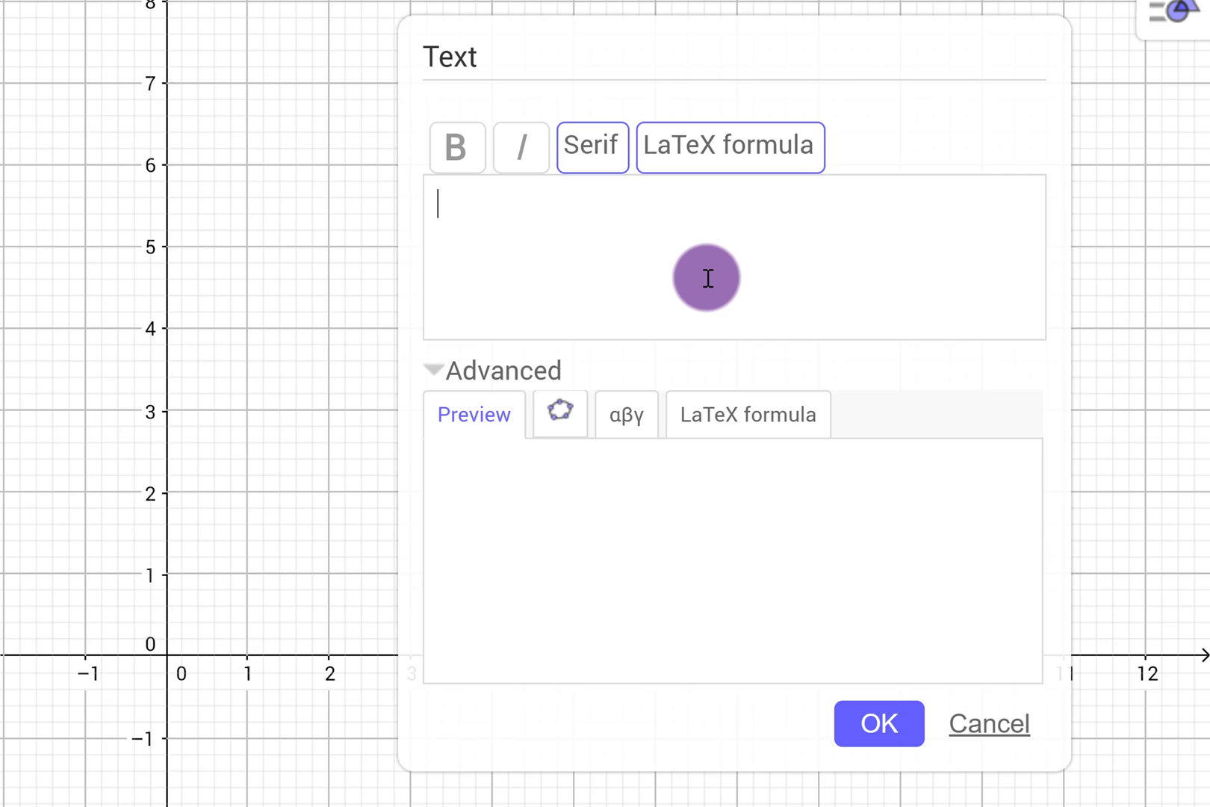
# - Enter the formula x^2 + \Delta x, and trim it back to x^2
pyautogui.write('x^2')
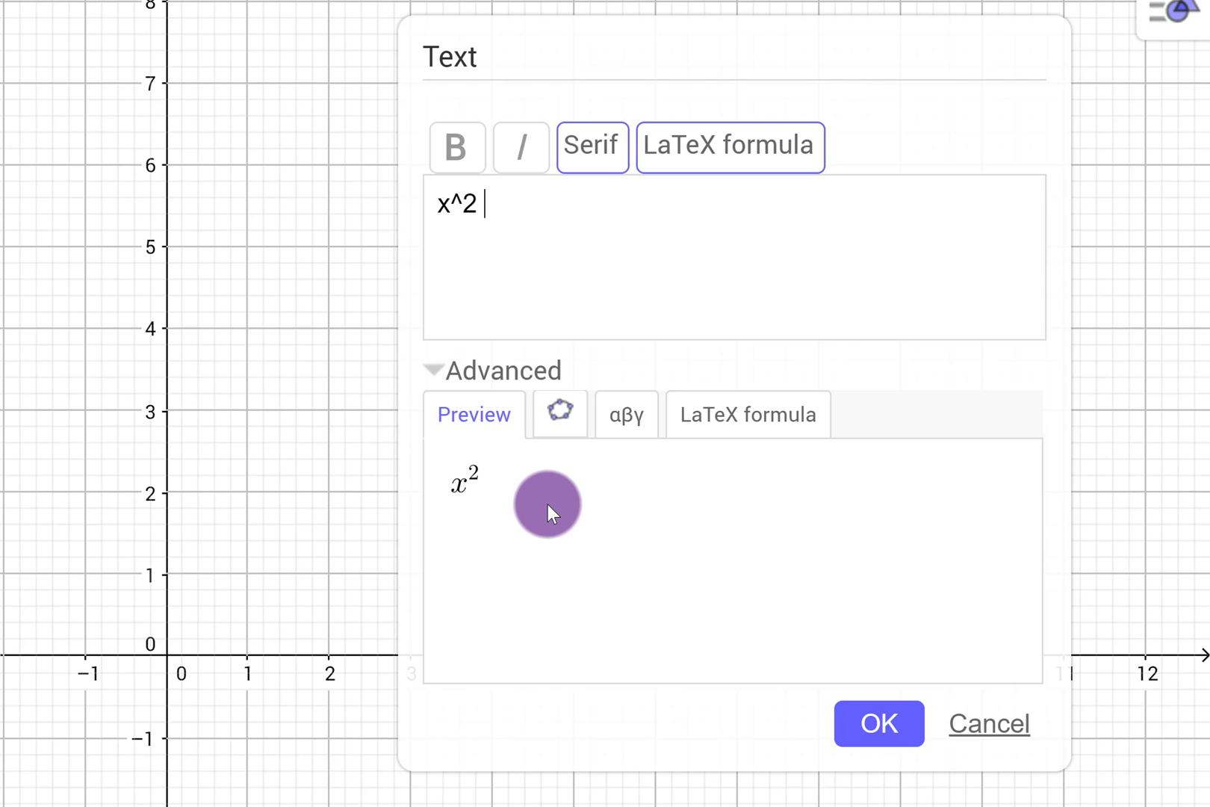
pyautogui.write('+ \\Delta x')
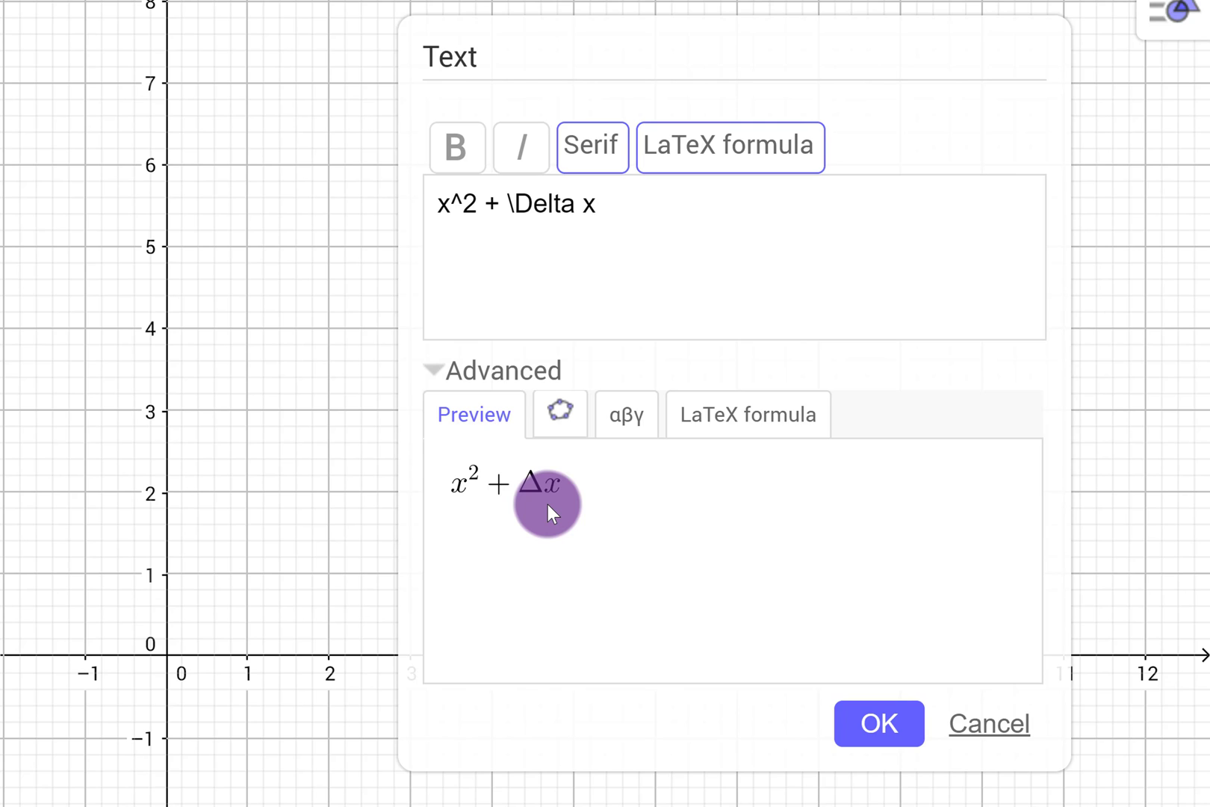
pyautogui.press('BackSpace')
pyautogui.press('BackSpace')
pyautogui.press('BackSpace')
pyautogui.press('BackSpace')
pyautogui.press('BackSpace')
pyautogui.press('BackSpace')
pyautogui.press('BackSpace')
pyautogui.press('BackSpace')
pyautogui.press('BackSpace')
pyautogui.press('BackSpace')
pyautogui.press('BackSpace')
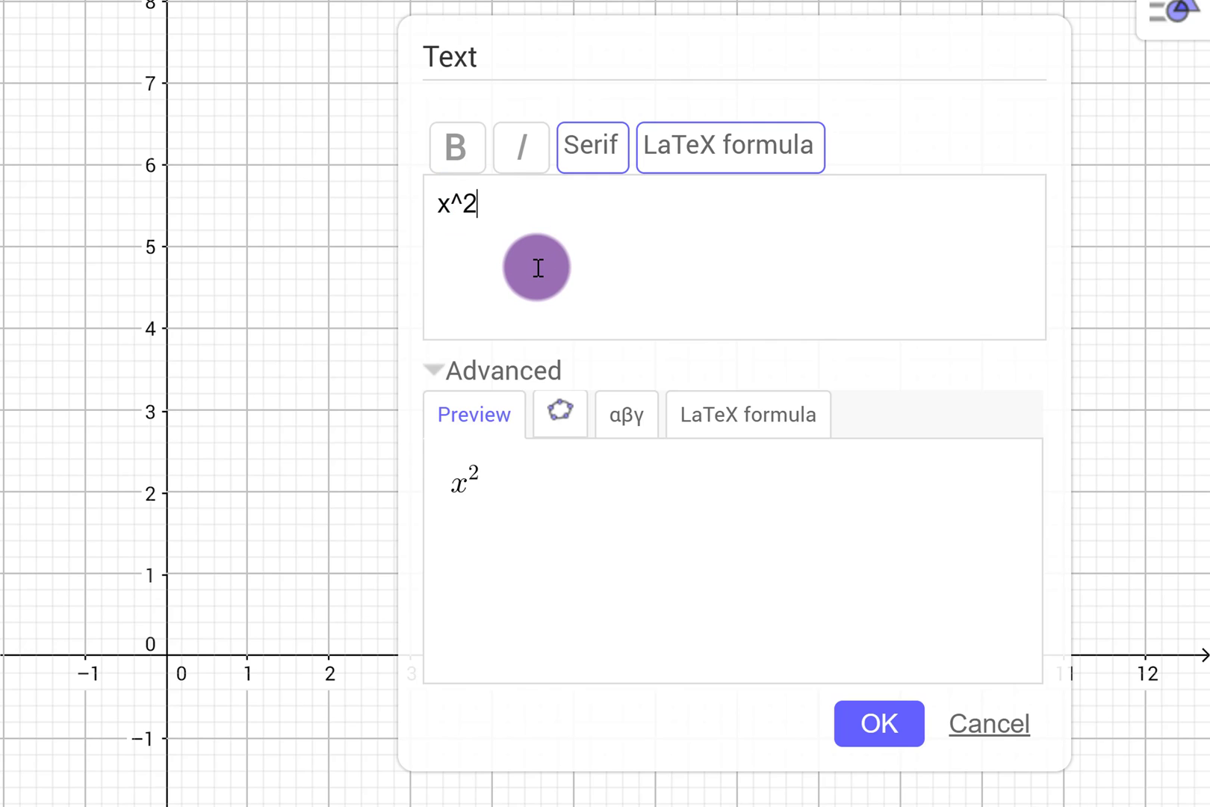
# - Change the exponent to the two-digit number 23, grouped in braces as x^{23}
pyautogui.write('3')
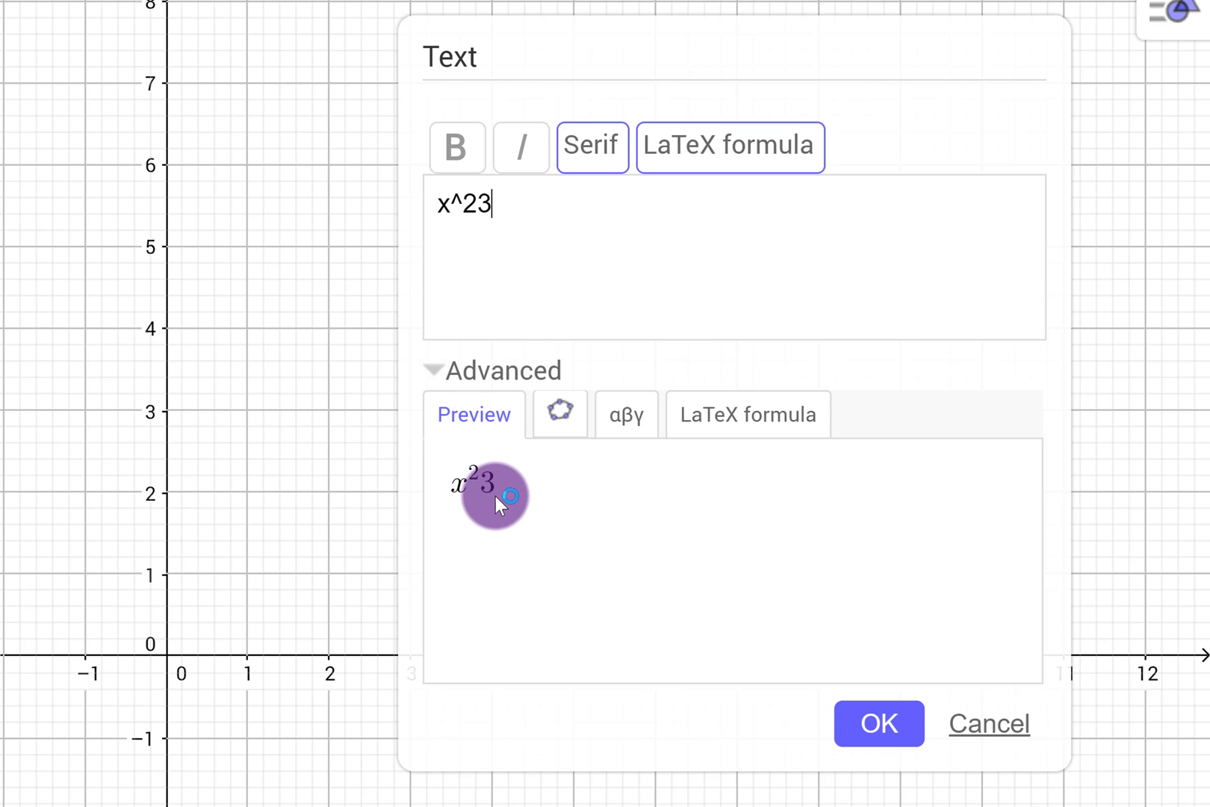
pyautogui.press('BackSpace')
pyautogui.press('BackSpace')
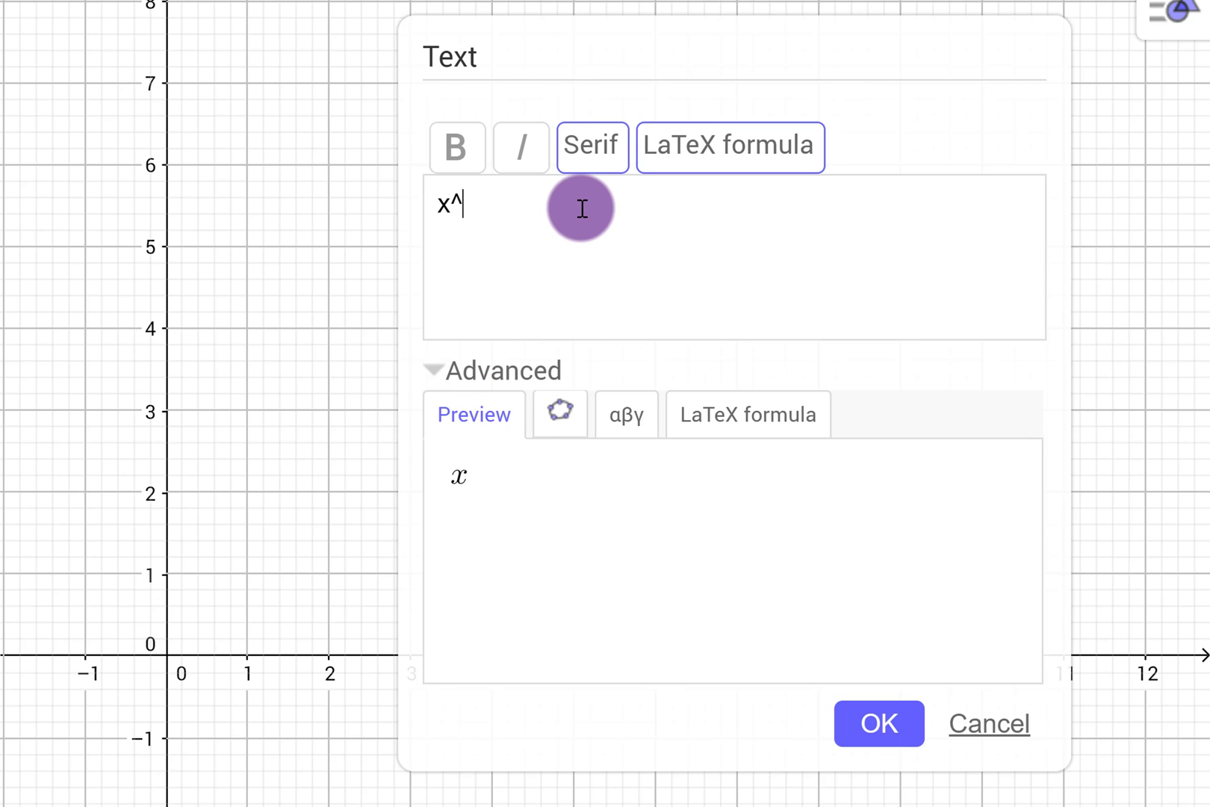
pyautogui.write('{23}')
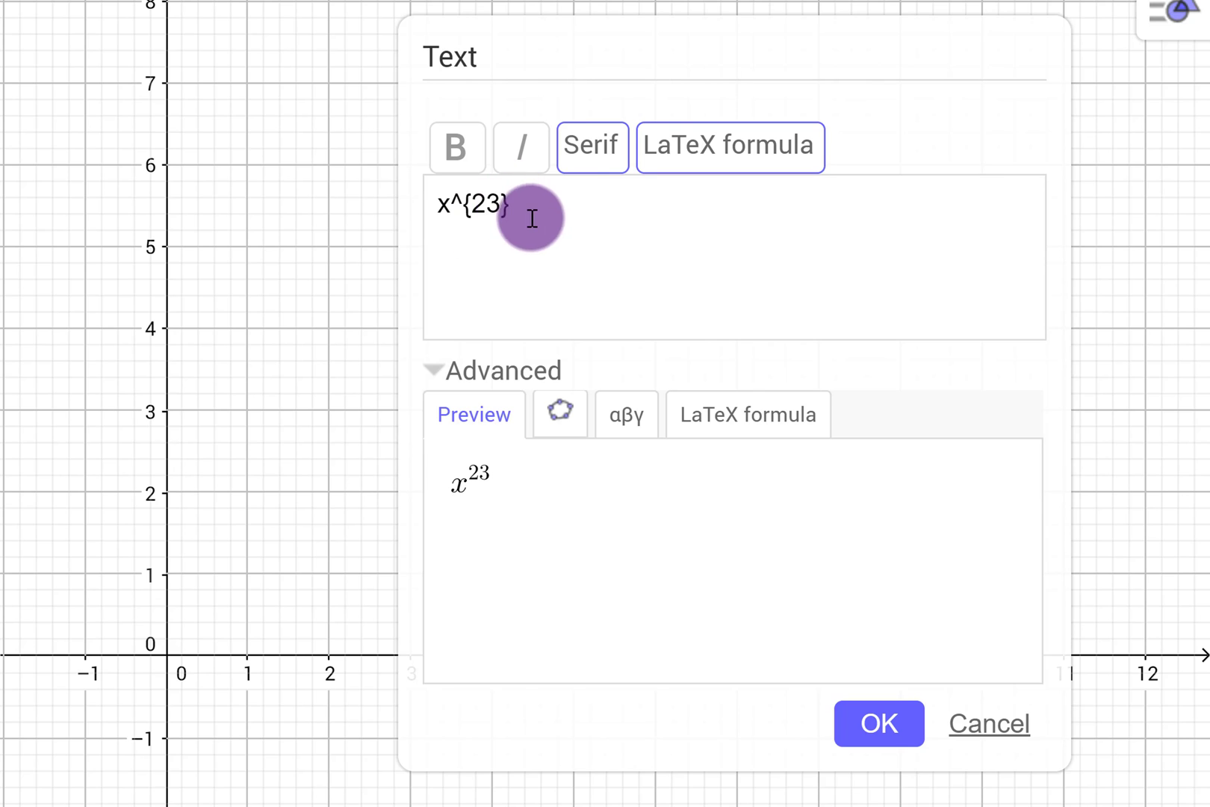
pyautogui.click(465, 481)
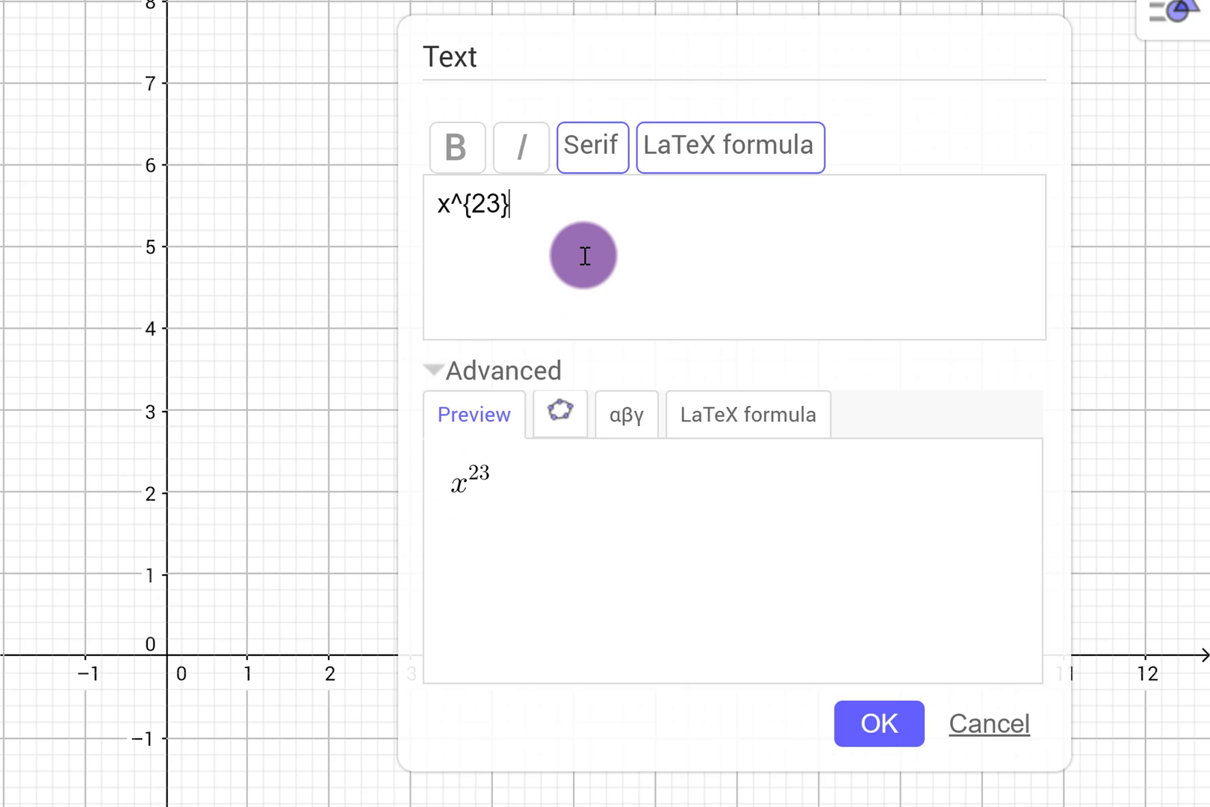
# - Replace the exponent with a subscript, first as x_2 and finally as x_{23}
pyautogui.press('BackSpace')
pyautogui.press('BackSpace')
pyautogui.press('BackSpace')
pyautogui.press('BackSpace')
pyautogui.press('BackSpace')
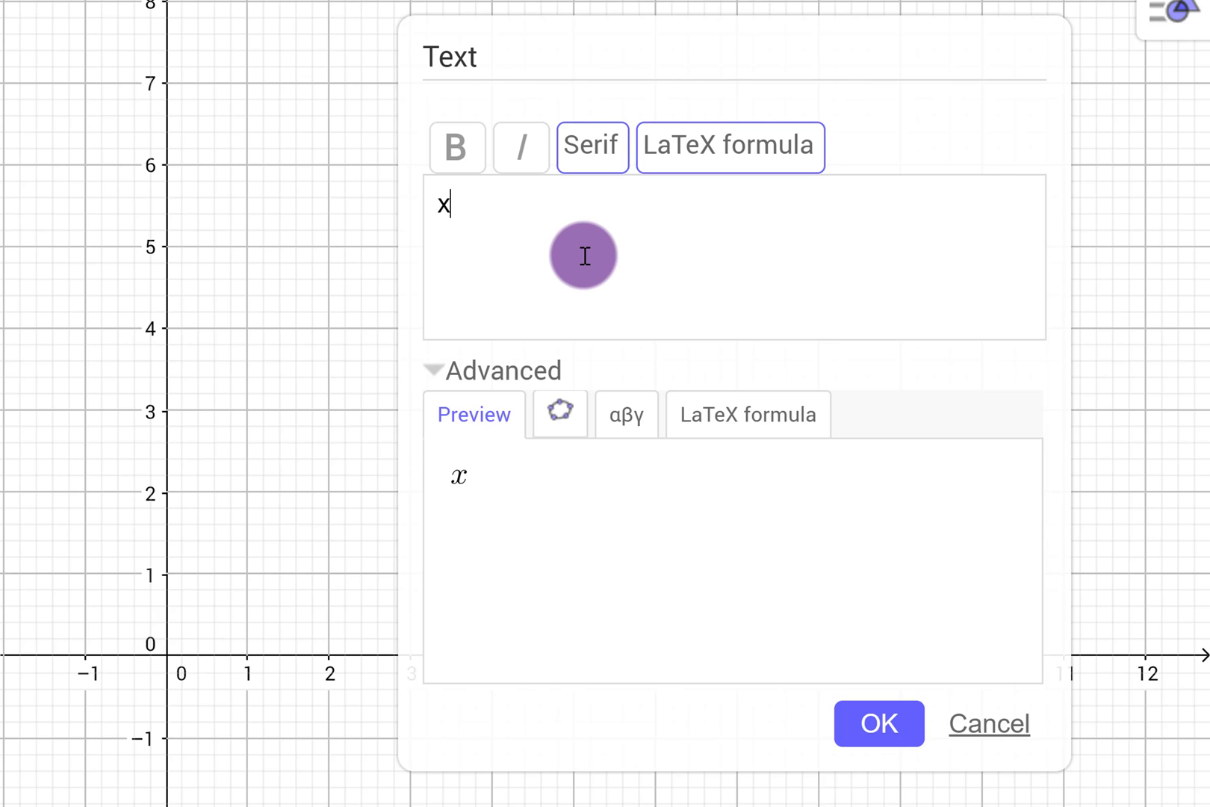
pyautogui.write('_2')
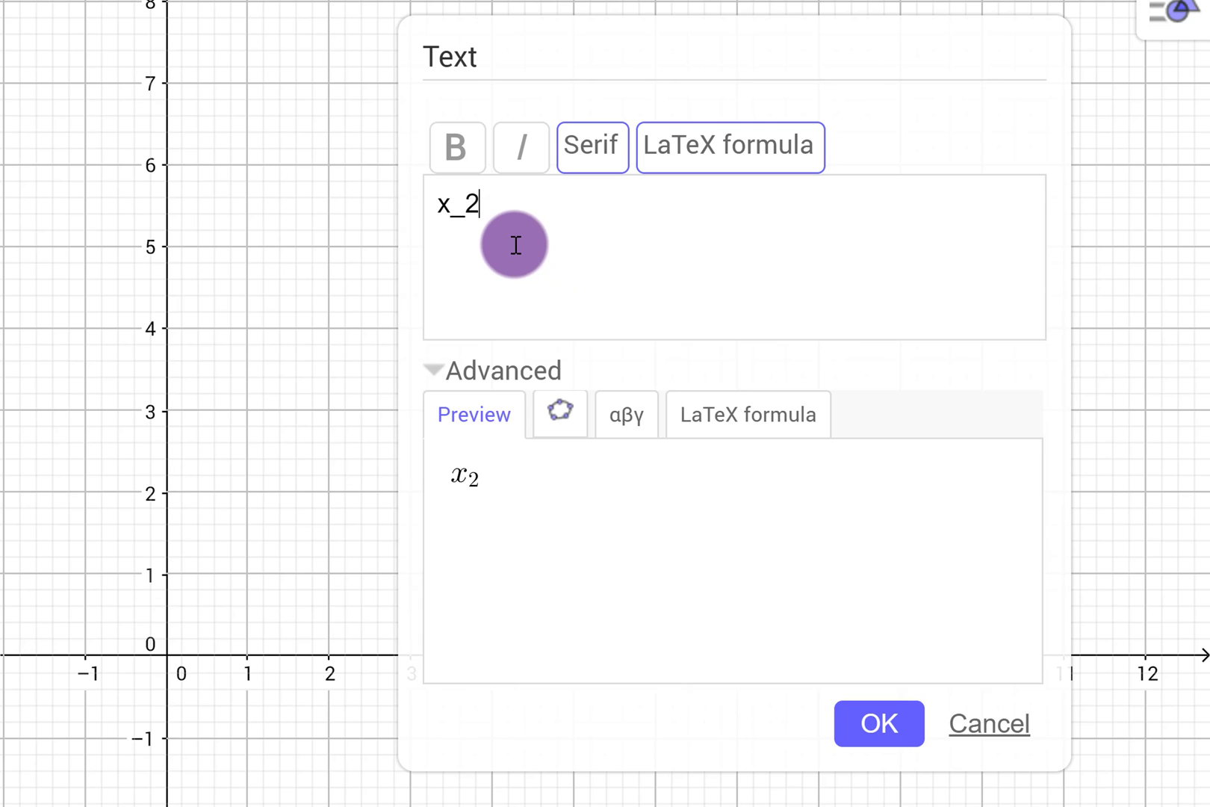
pyautogui.press('BackSpace')
pyautogui.write('{23}')
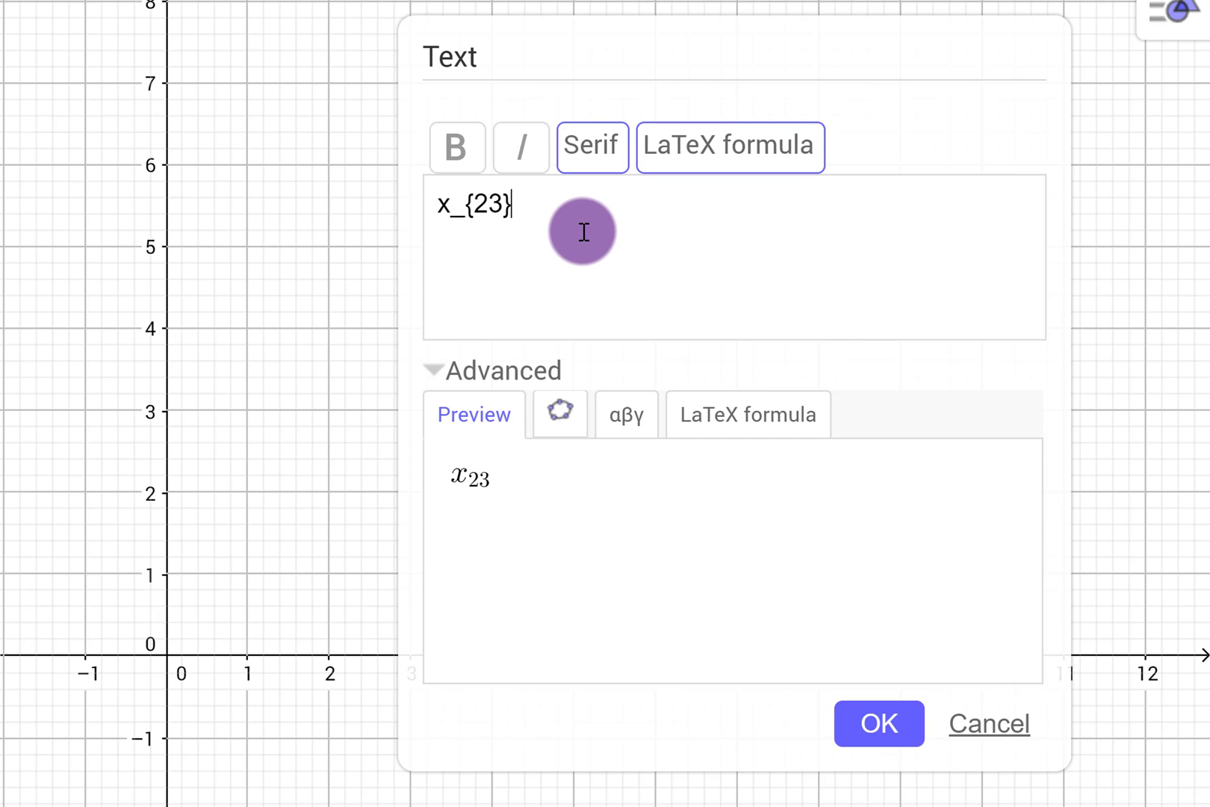
# - Replace the formula with the Greek letter commands \Delta x \alpha \mu
pyautogui.press('BackSpace')
pyautogui.press('BackSpace')
pyautogui.press('BackSpace')
pyautogui.press('BackSpace')
pyautogui.press('BackSpace')
pyautogui.press('BackSpace')
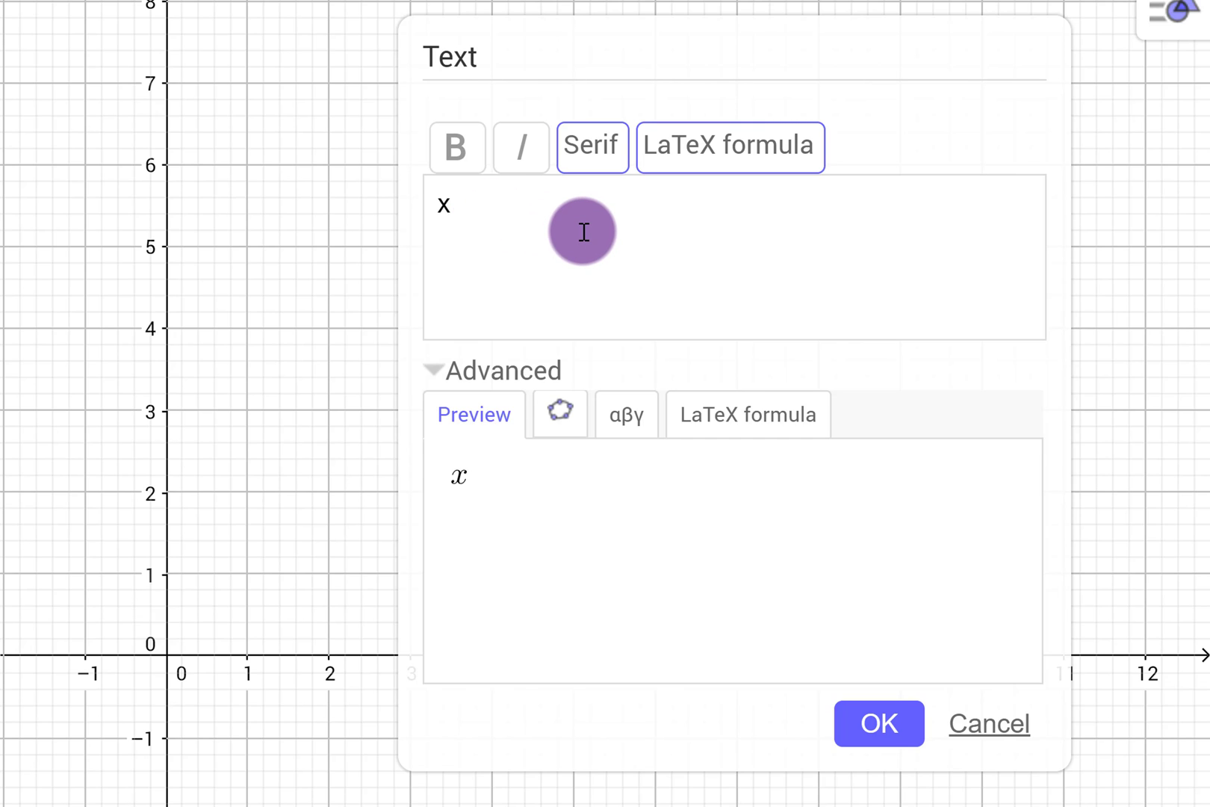
pyautogui.write('\\Del')
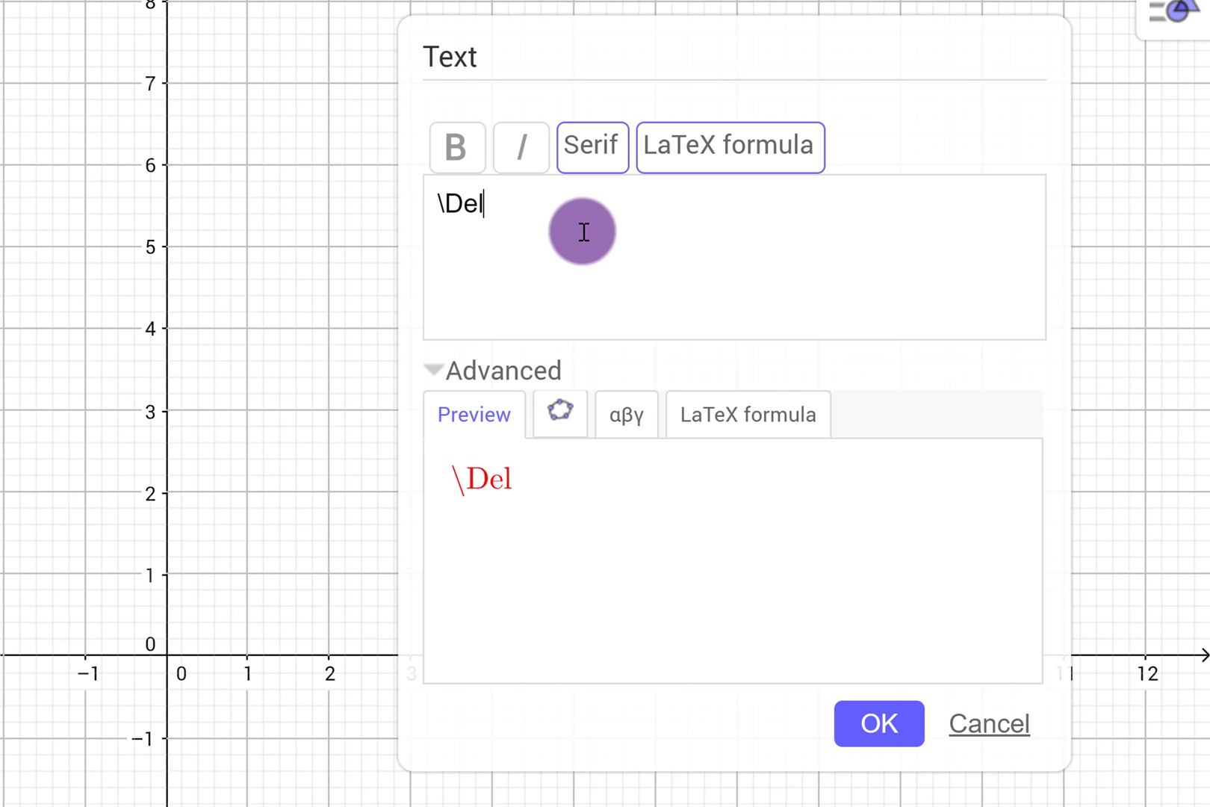
pyautogui.write('ta ')
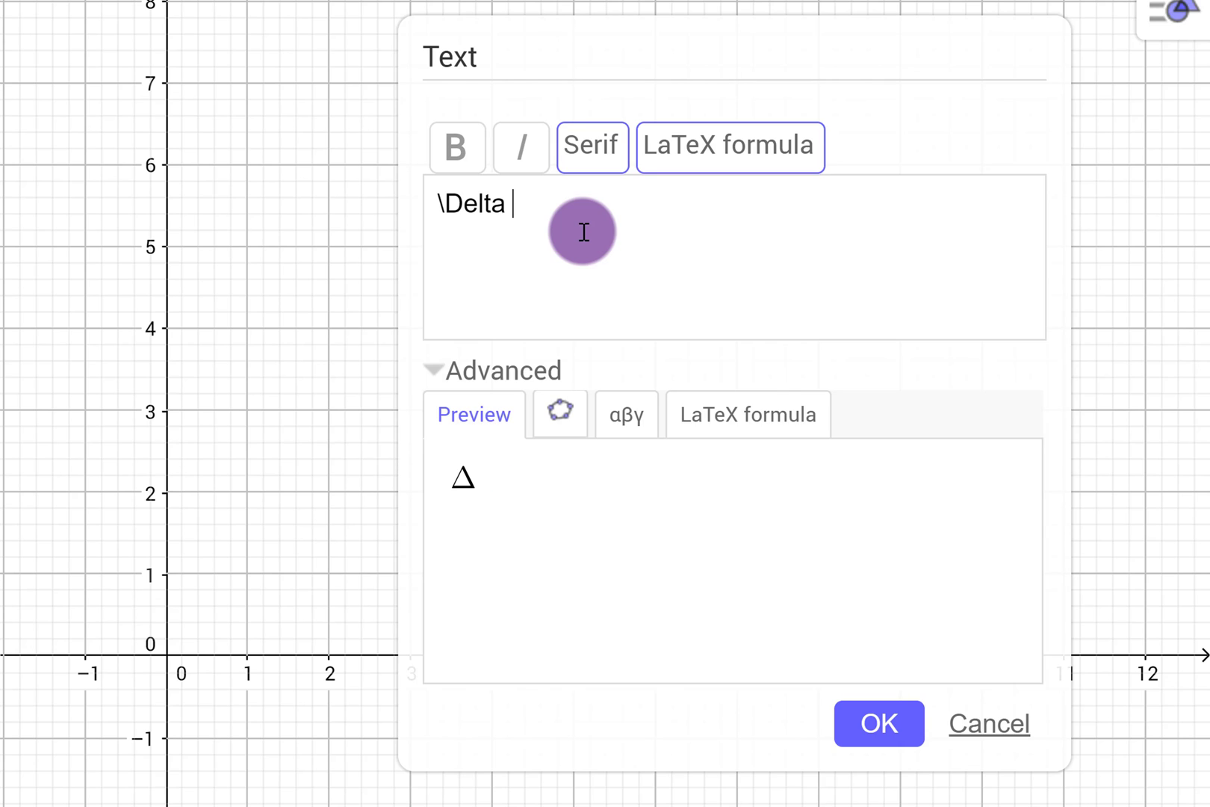
pyautogui.write('x \\alpha ')
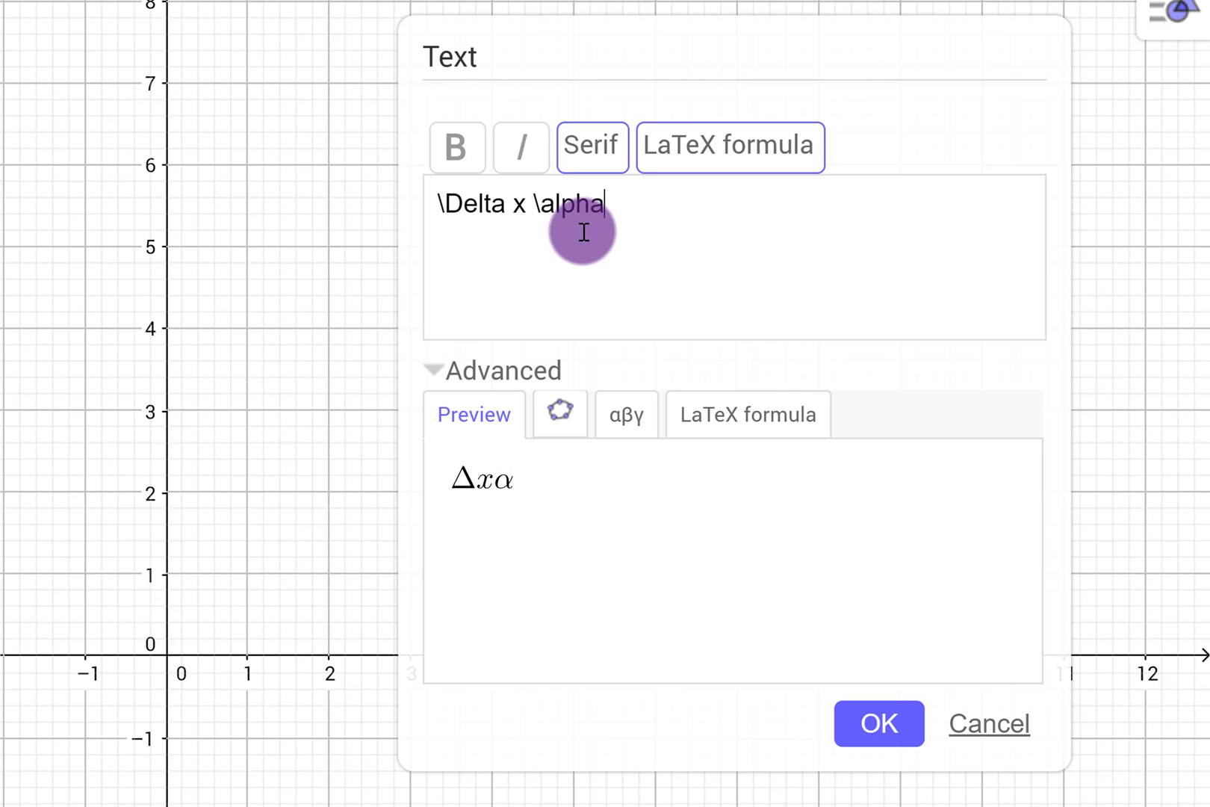
pyautogui.write('\\mu')
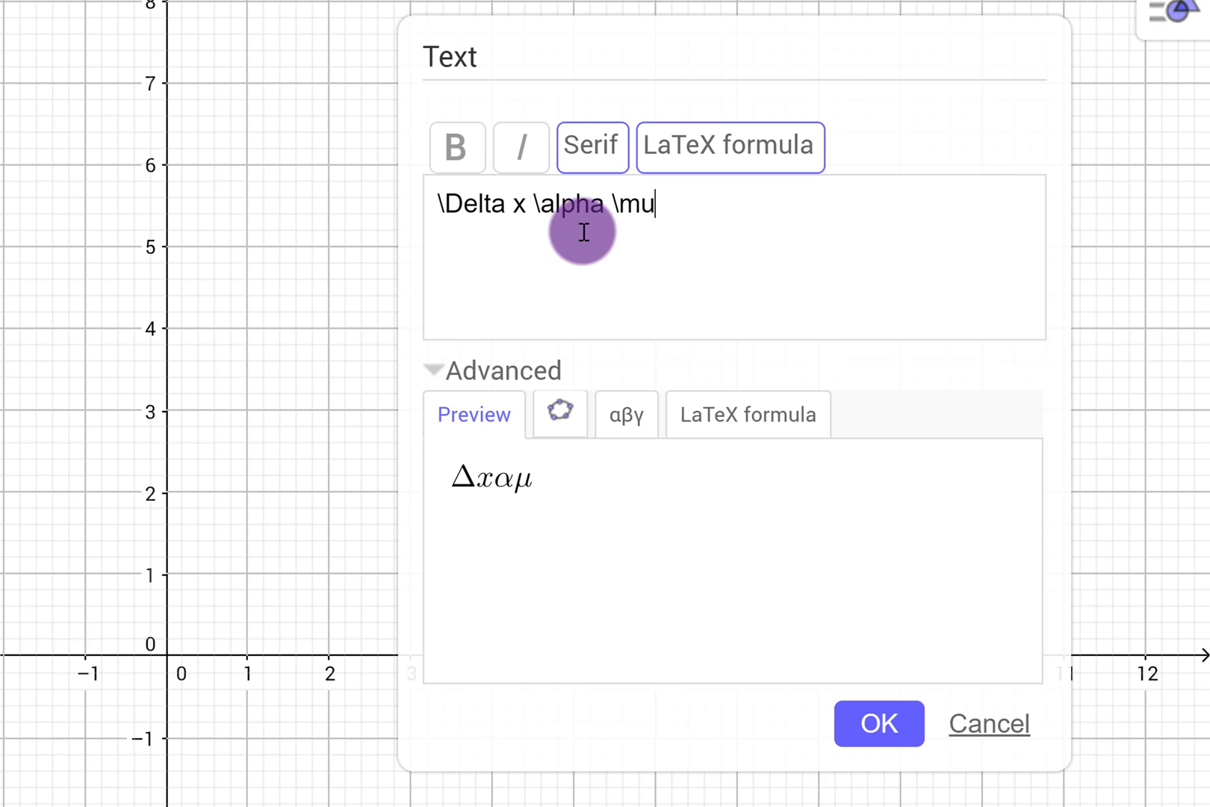
# - Clear the Greek letters from the formula and enter the fraction \frac{x}{3}
pyautogui.press('BackSpace')
pyautogui.press('BackSpace')
pyautogui.press('BackSpace')
pyautogui.press('BackSpace')
pyautogui.press('BackSpace')
pyautogui.press('BackSpace')
pyautogui.press('BackSpace')
pyautogui.press('BackSpace')
pyautogui.press('BackSpace')
pyautogui.press('BackSpace')
pyautogui.press('BackSpace')
pyautogui.press('BackSpace')
pyautogui.press('BackSpace')
pyautogui.press('BackSpace')
pyautogui.press('BackSpace')
pyautogui.press('BackSpace')
pyautogui.press('BackSpace')
pyautogui.press('BackSpace')
pyautogui.press('BackSpace')
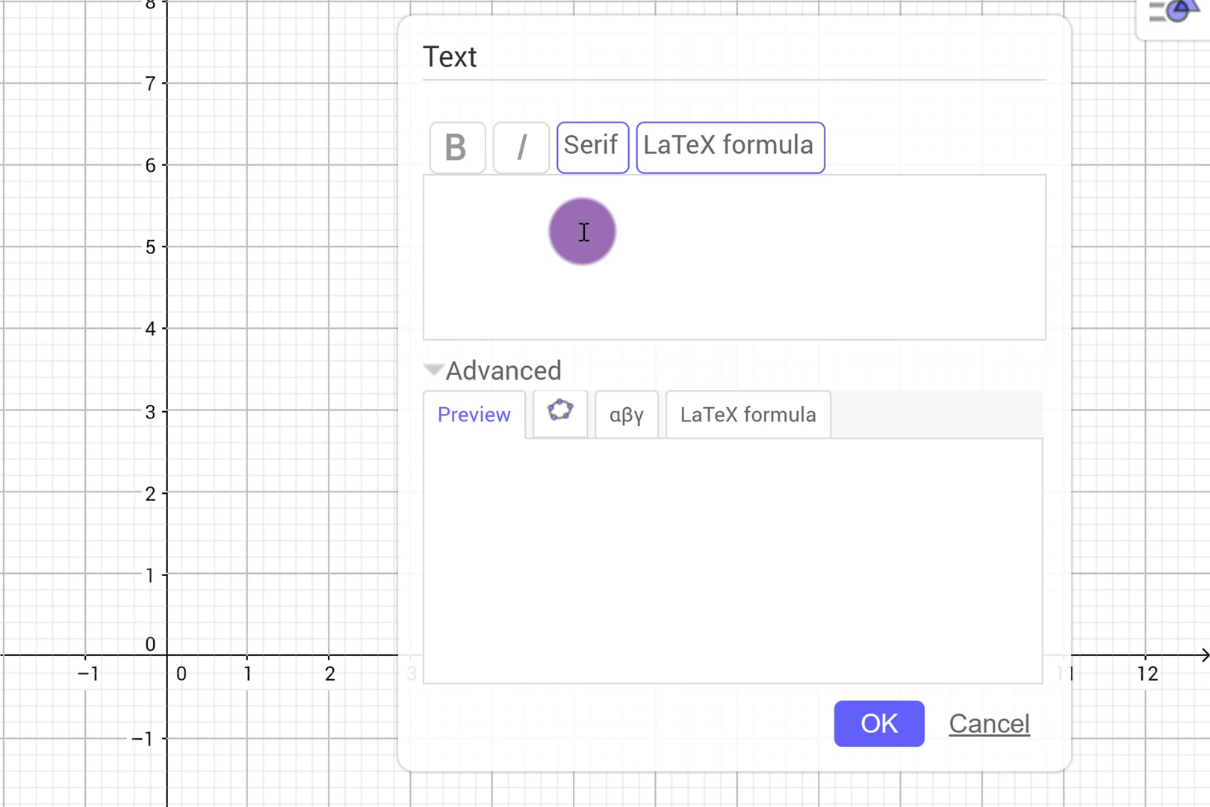
pyautogui.write('\\frac{x}')
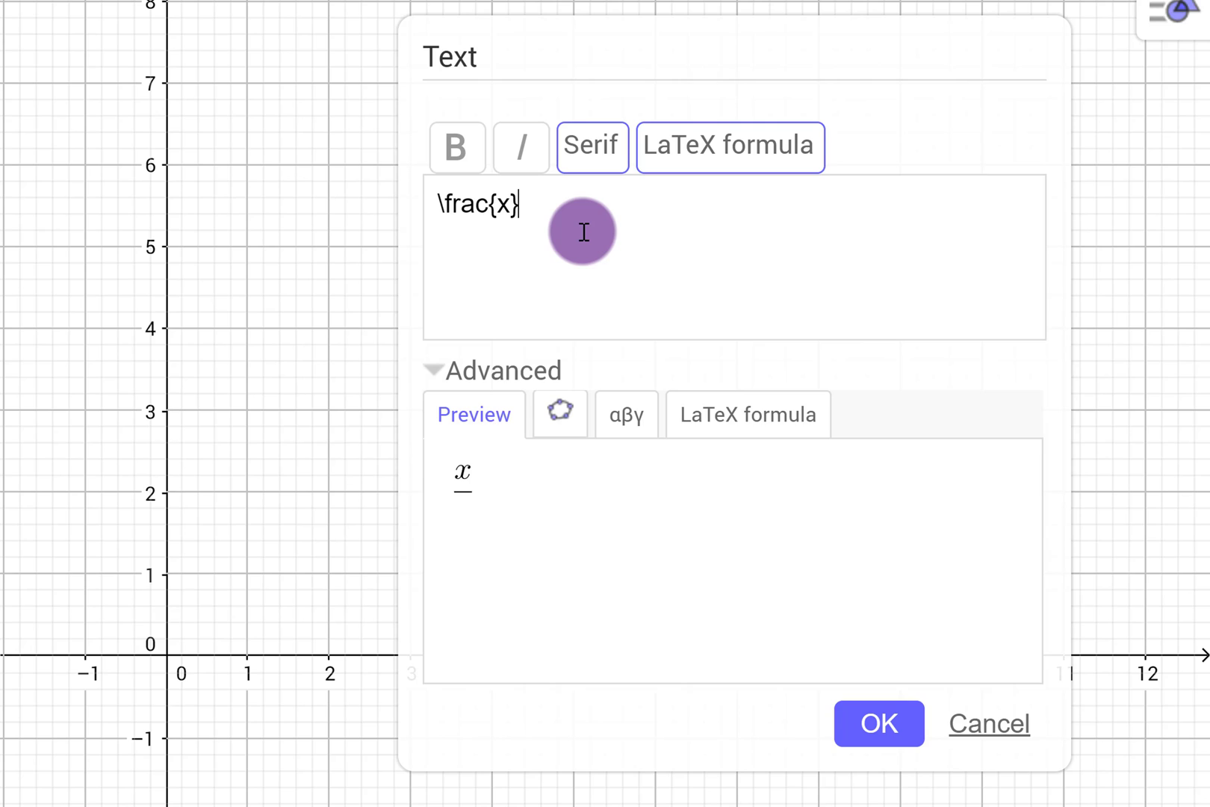
pyautogui.write('{3}')
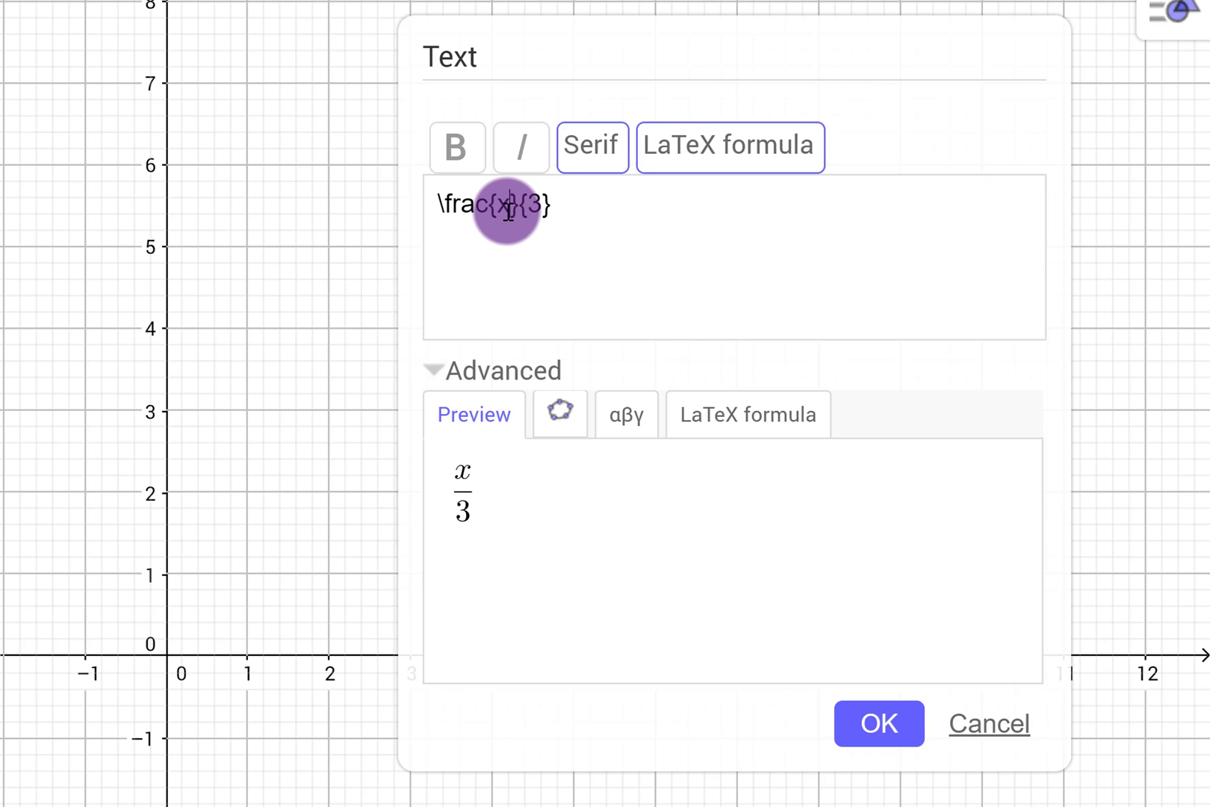
# - Extend the fraction to \frac{x+15}{3y^2} and place the finished text on the graph
pyautogui.write('+15')
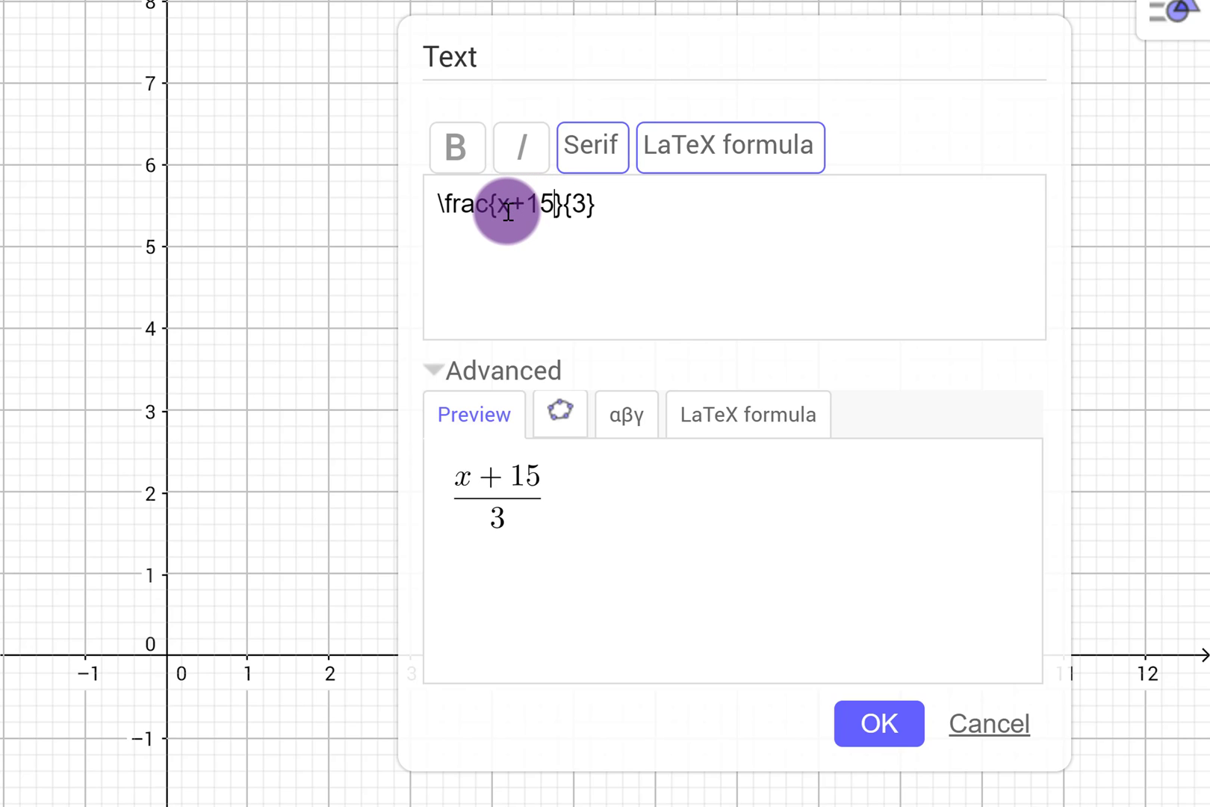
pyautogui.click(588, 207)
pyautogui.write('y^2')
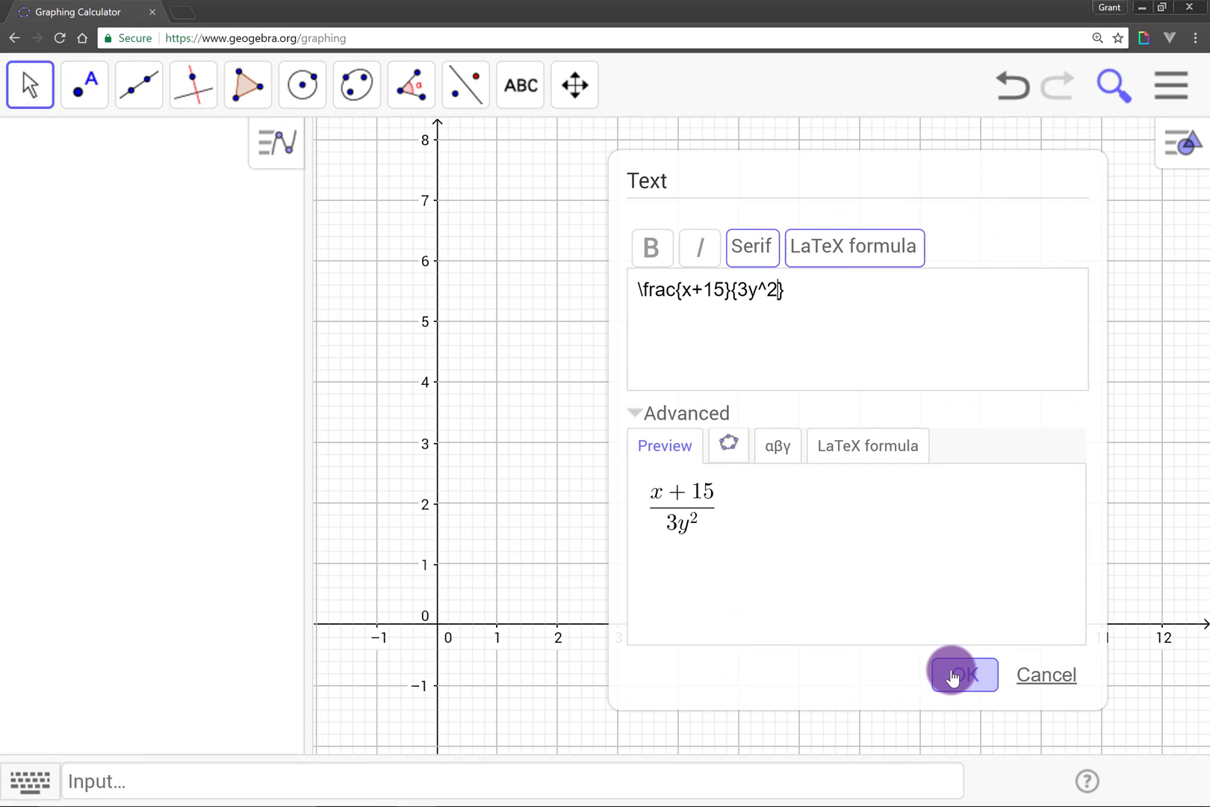
pyautogui.click(953, 675)
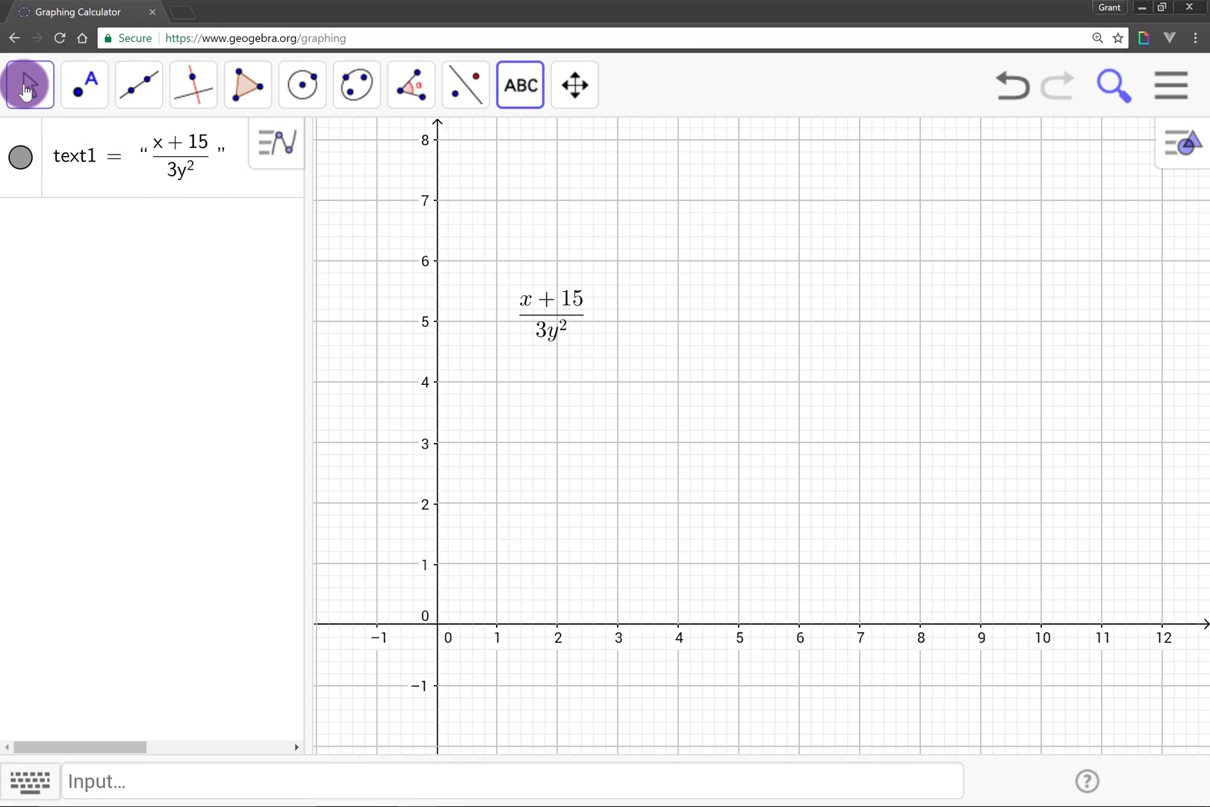
# - Move the fraction text to about (4, 5) on the grid and set its text size to Medium
pyautogui.click(27, 77)
pyautogui.click(72, 164)
pyautogui.moveTo(530, 319); pyautogui.dragTo(672, 306)
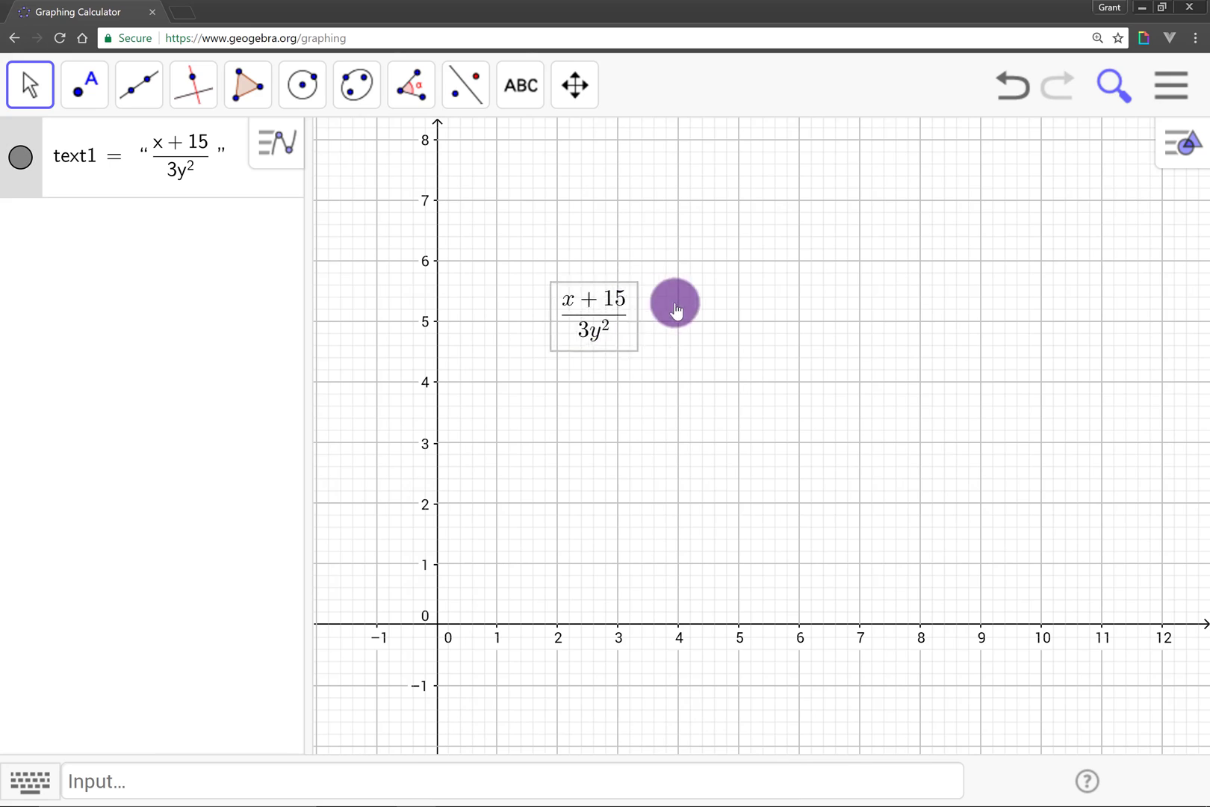
pyautogui.click(1176, 166)
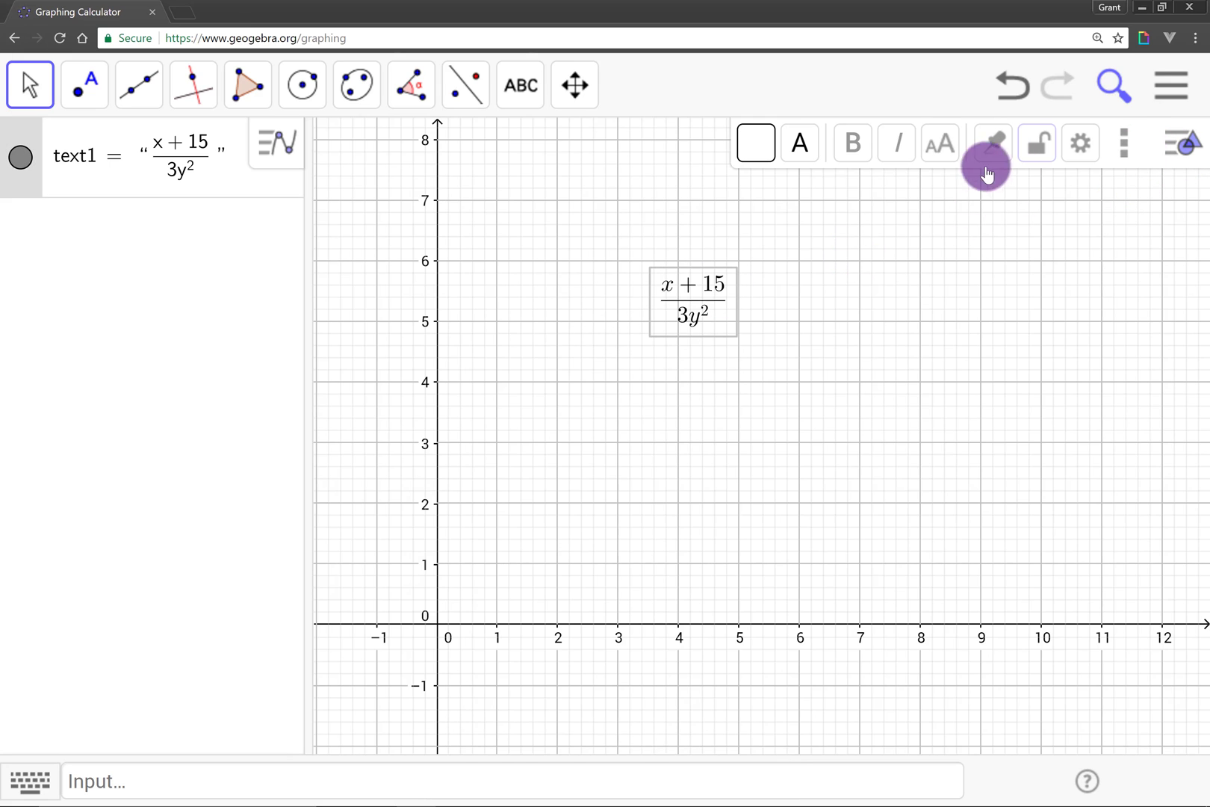
pyautogui.click(941, 141)
pyautogui.click(934, 296)
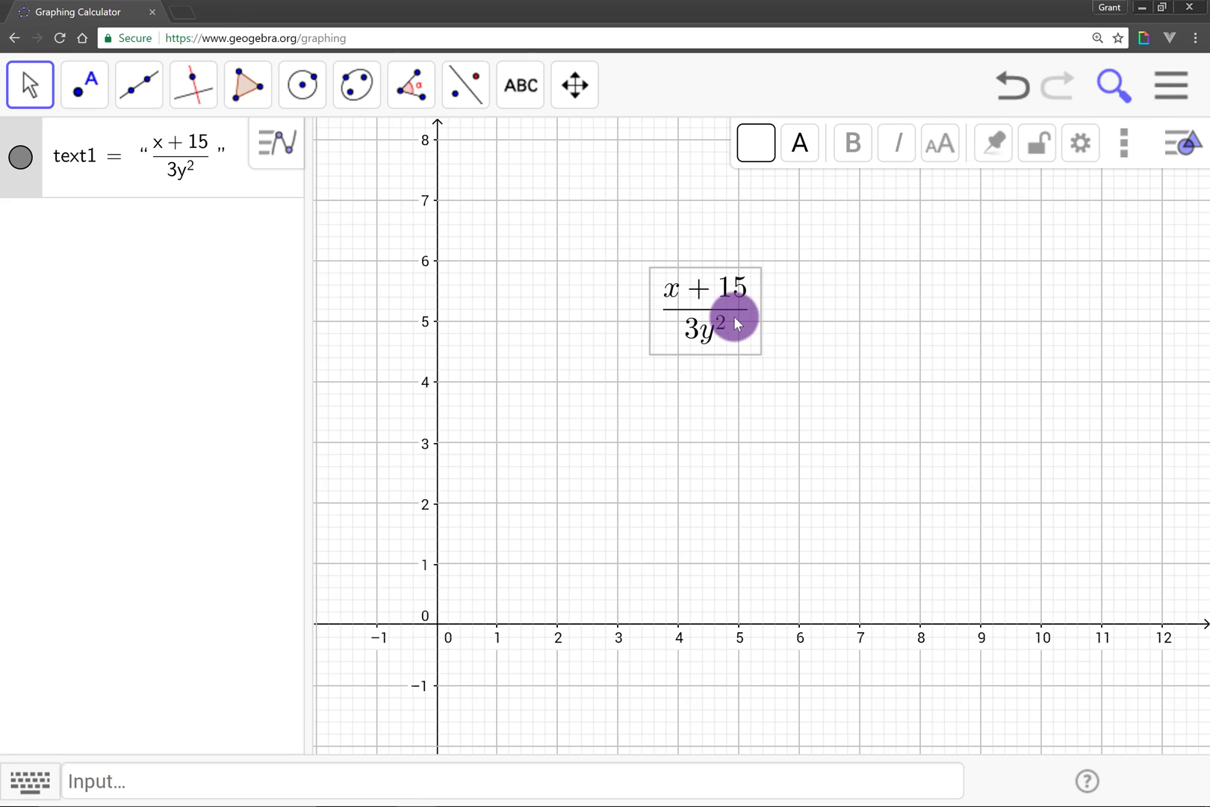
# - Set the fraction's text size to Large and move it to about (7, 6) on the grid
pyautogui.click(939, 141)
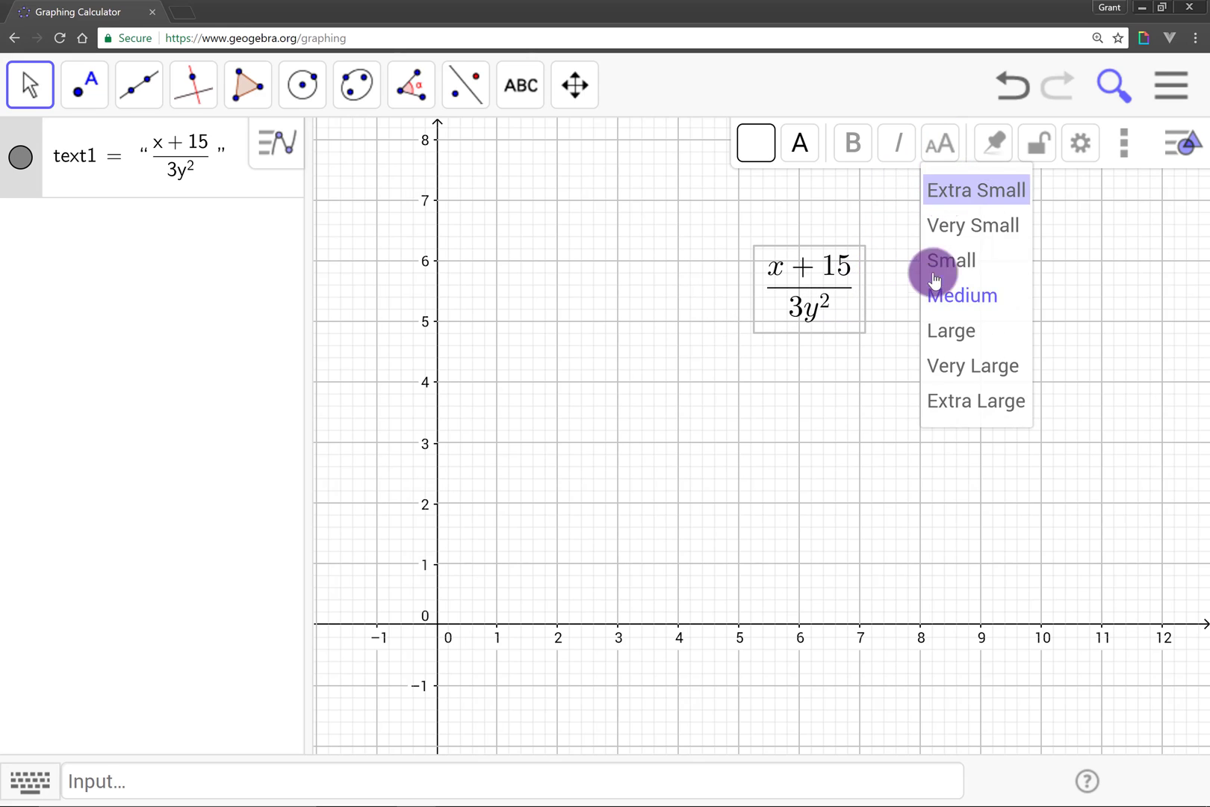
pyautogui.click(942, 328)
pyautogui.moveTo(817, 304); pyautogui.dragTo(897, 280)
pyautogui.click(737, 399)
pyautogui.click(861, 351)
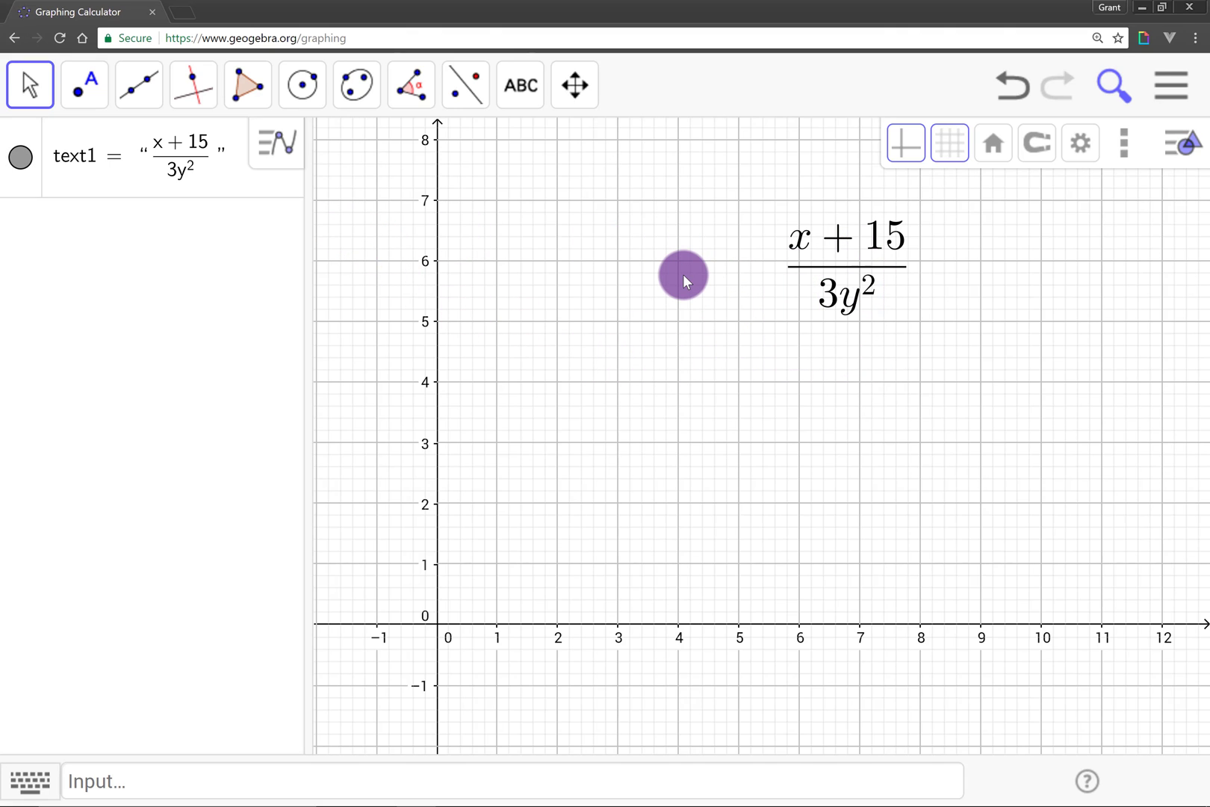
# - Place a free point on the graph at about (1.82, 3.68)
pyautogui.click(87, 94)
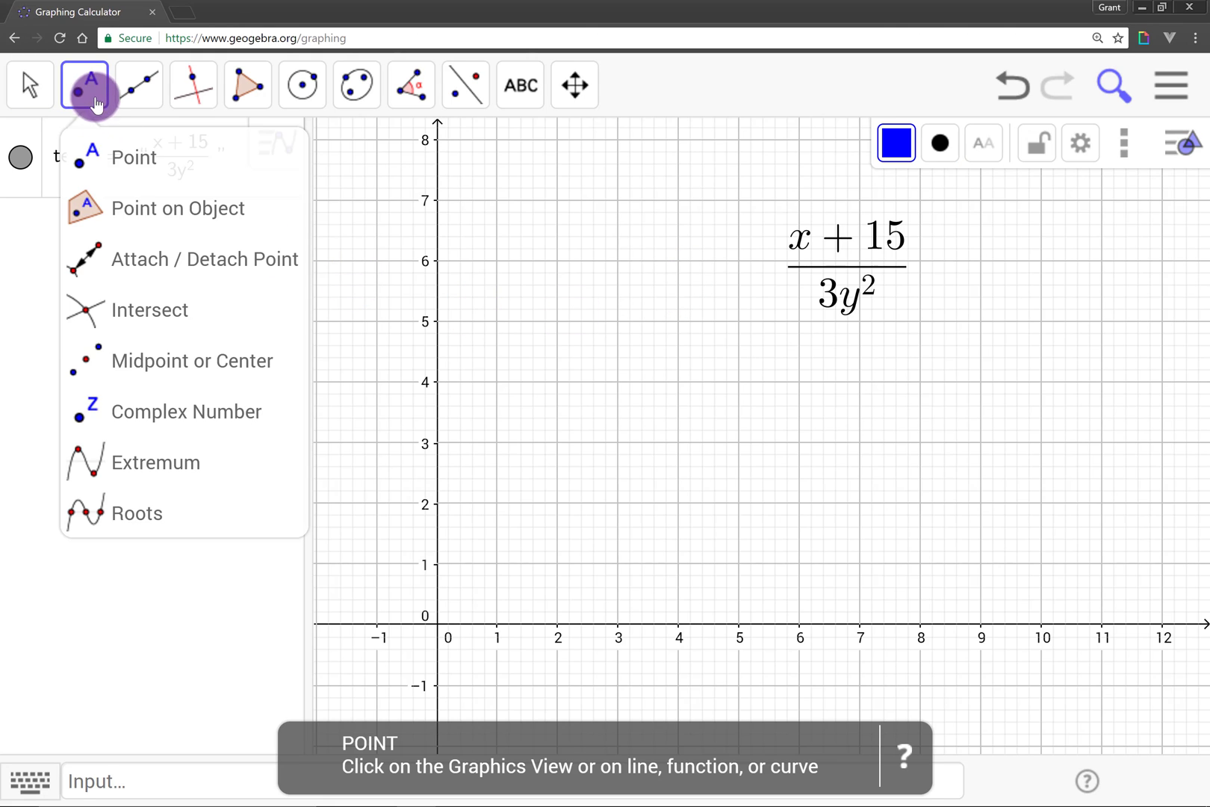
pyautogui.click(126, 157)
pyautogui.click(546, 403)
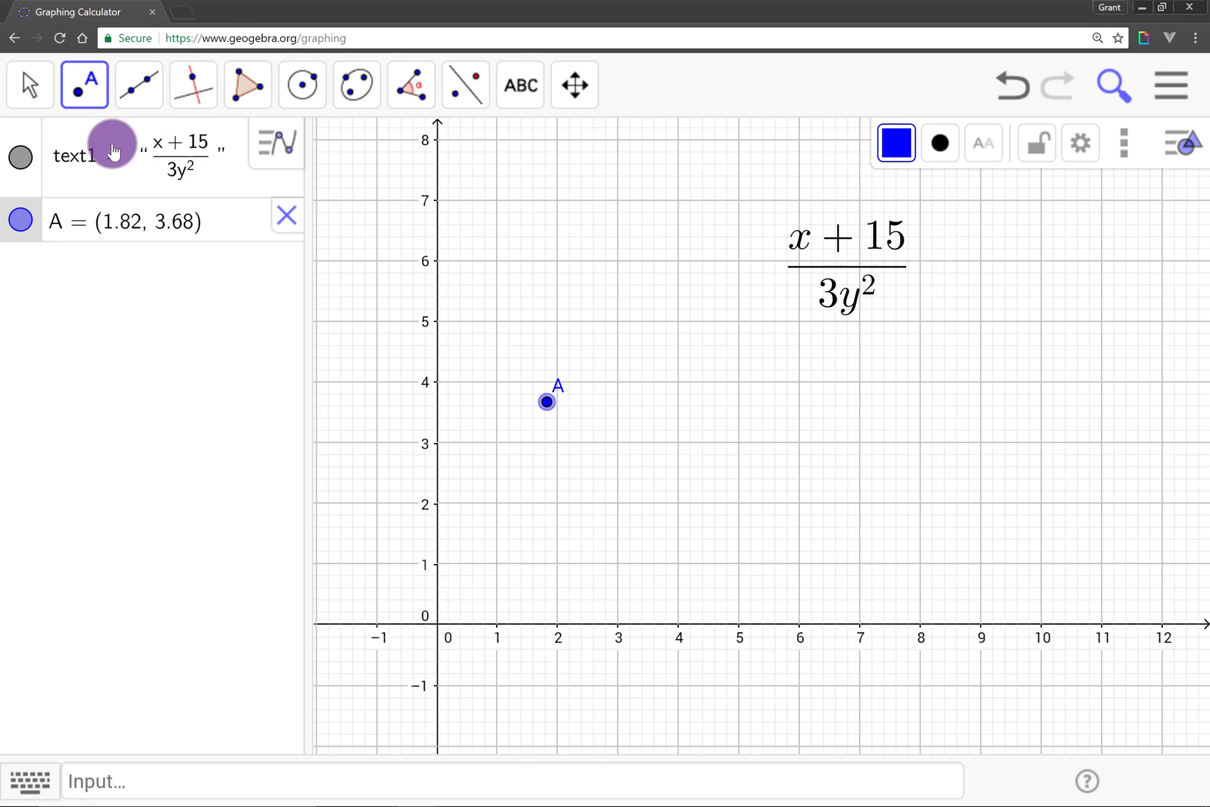
# - Reopen the fraction text on the graph for editing and expand its advanced options, keeping the dialog clear of point A
pyautogui.click(37, 81)
pyautogui.click(71, 159)
pyautogui.click(875, 280)
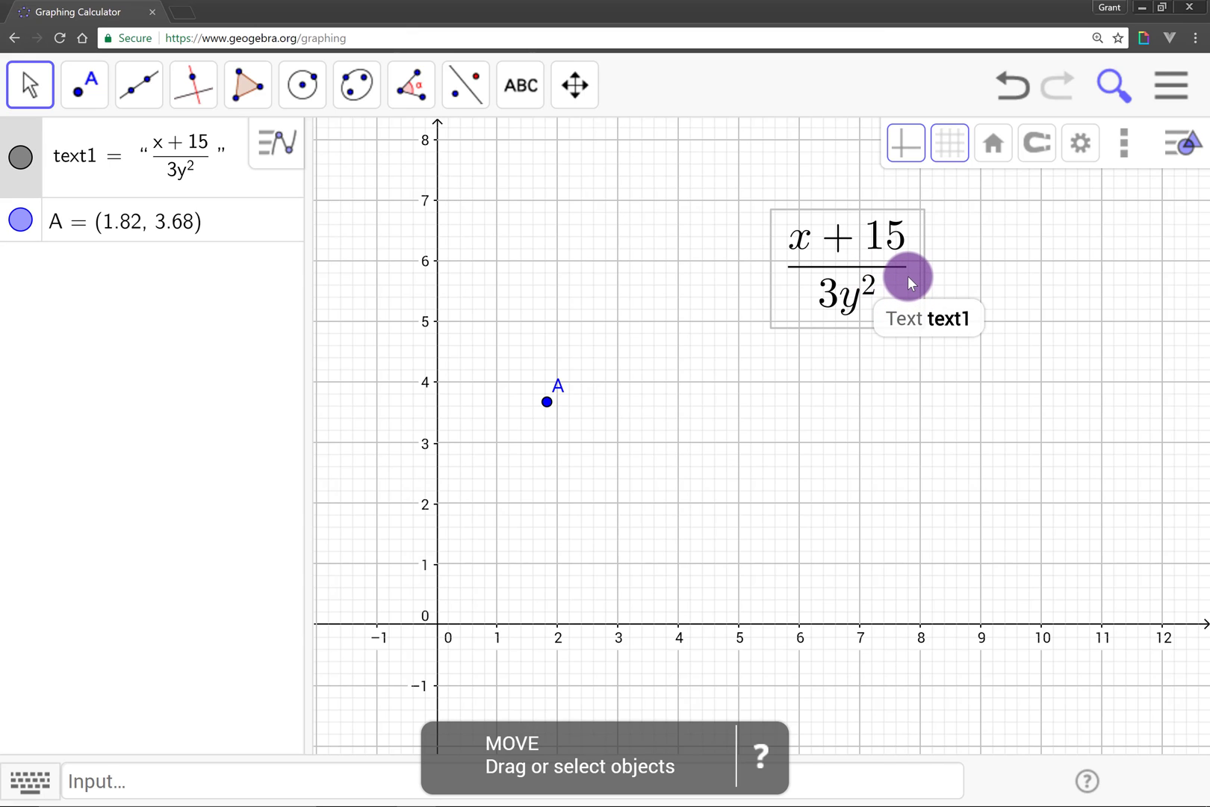
pyautogui.doubleClick(908, 276)
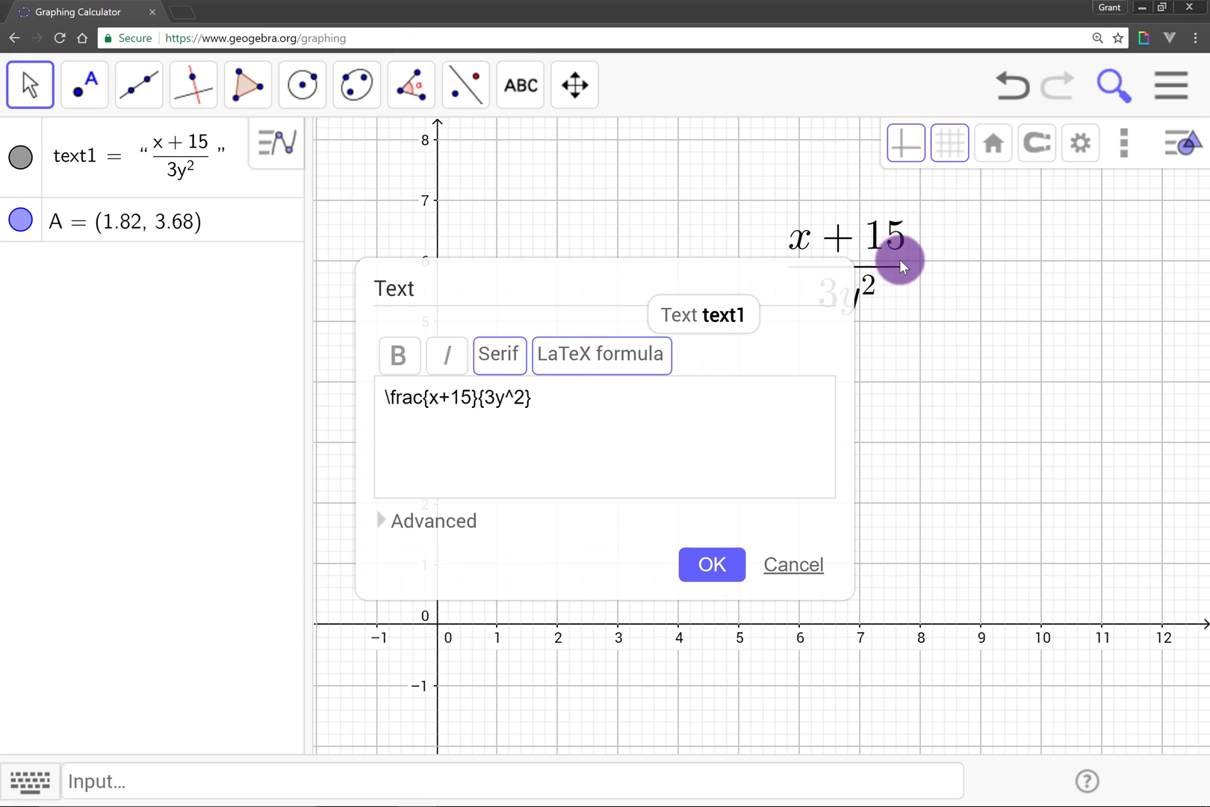
pyautogui.moveTo(736, 277); pyautogui.dragTo(1008, 243)
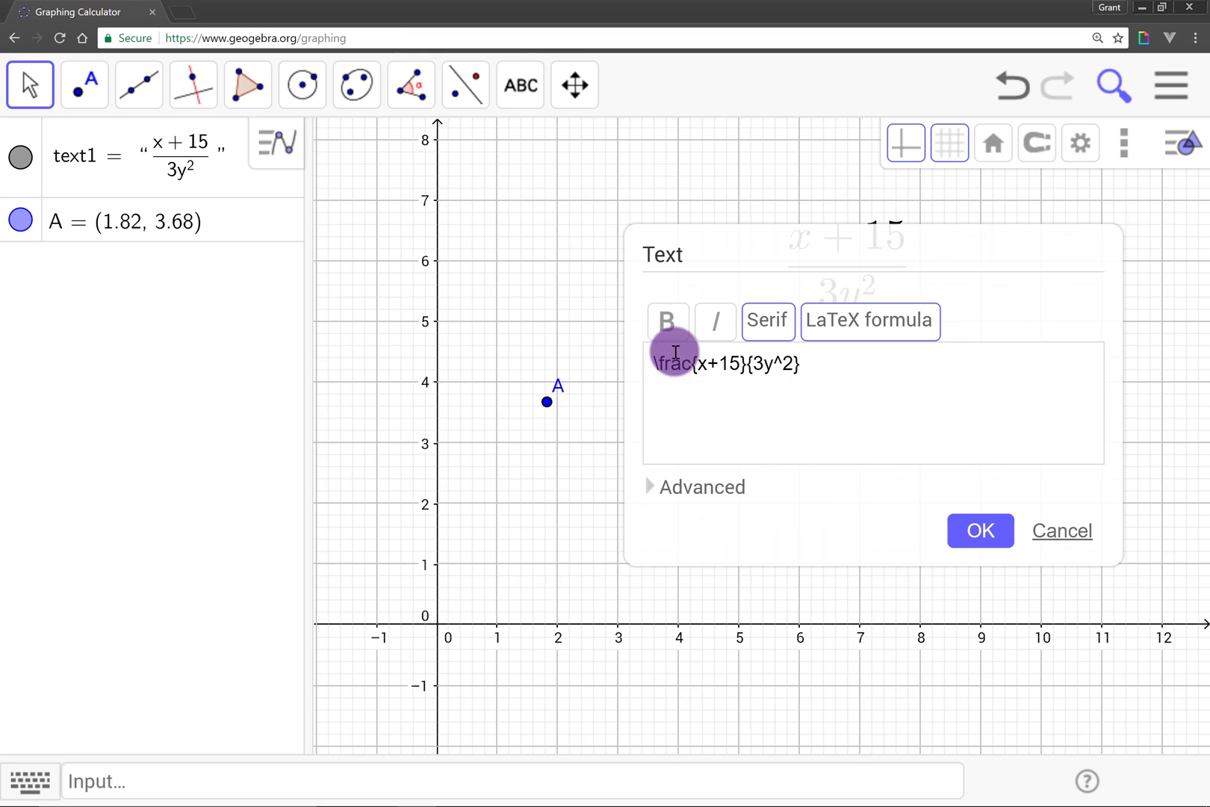
pyautogui.click(689, 486)
pyautogui.moveTo(773, 256); pyautogui.dragTo(864, 224)
# - Remove +15 from the fraction's numerator so that only x is left
pyautogui.click(819, 338)
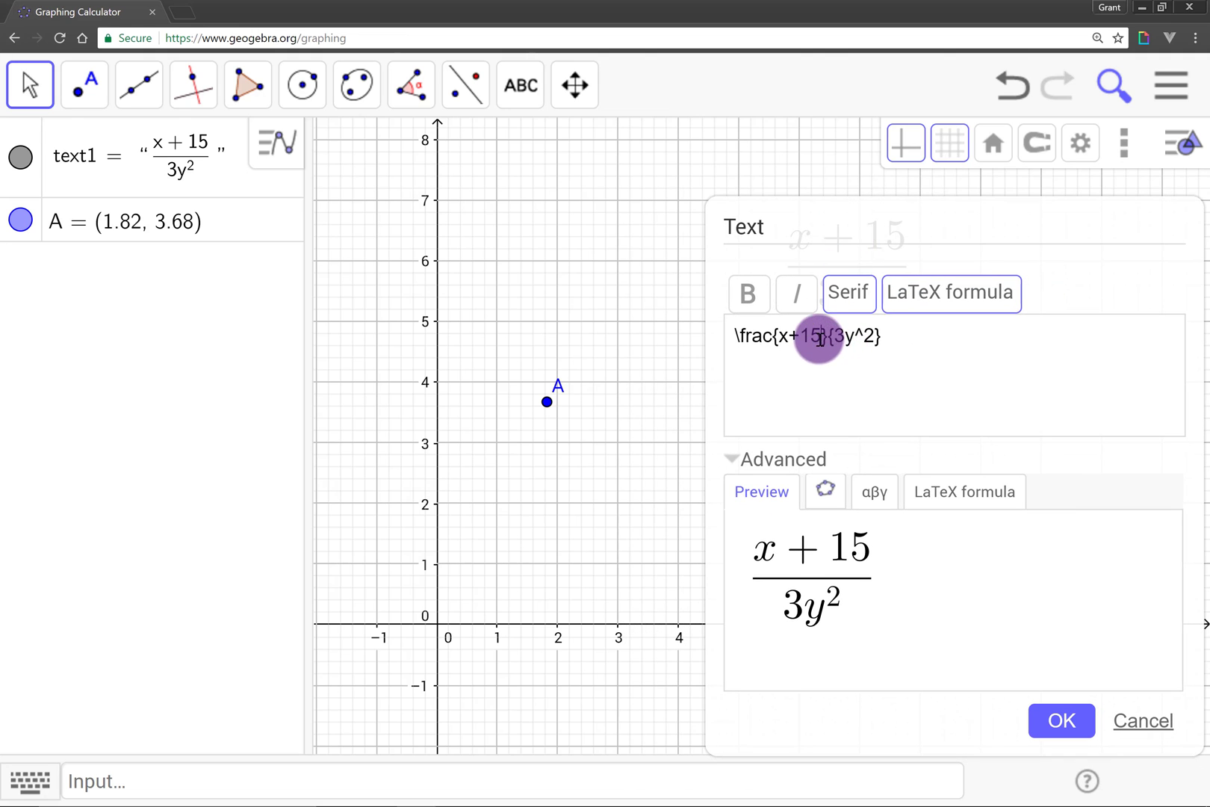
pyautogui.press('BackSpace')
pyautogui.press('BackSpace')
pyautogui.press('BackSpace')
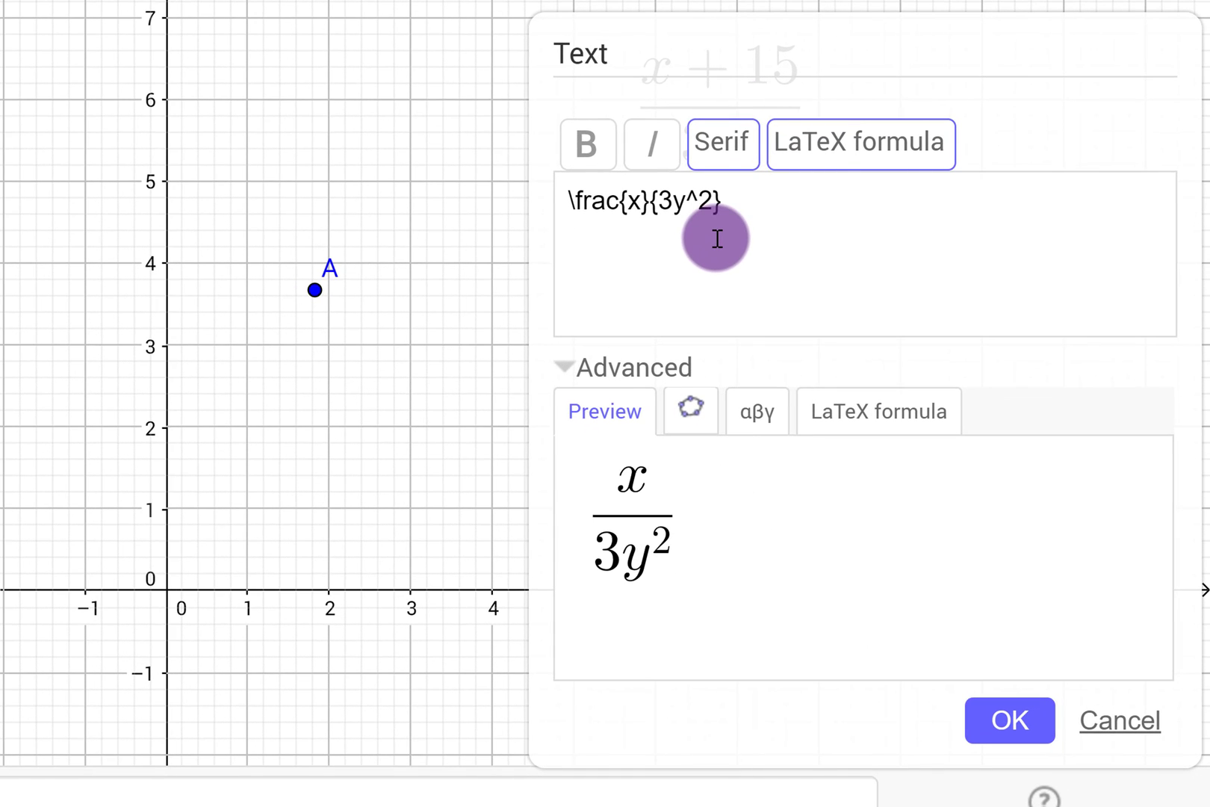
# - Delete 3y^2 from the fraction's denominator, keeping its empty braces in the LaTeX code
pyautogui.press('Right')
pyautogui.press('Right')
pyautogui.hotkey('shift', 'Right')
pyautogui.hotkey('shift', 'Right')
pyautogui.hotkey('shift', 'Right')
pyautogui.hotkey('shift', 'Right')
pyautogui.press('BackSpace')
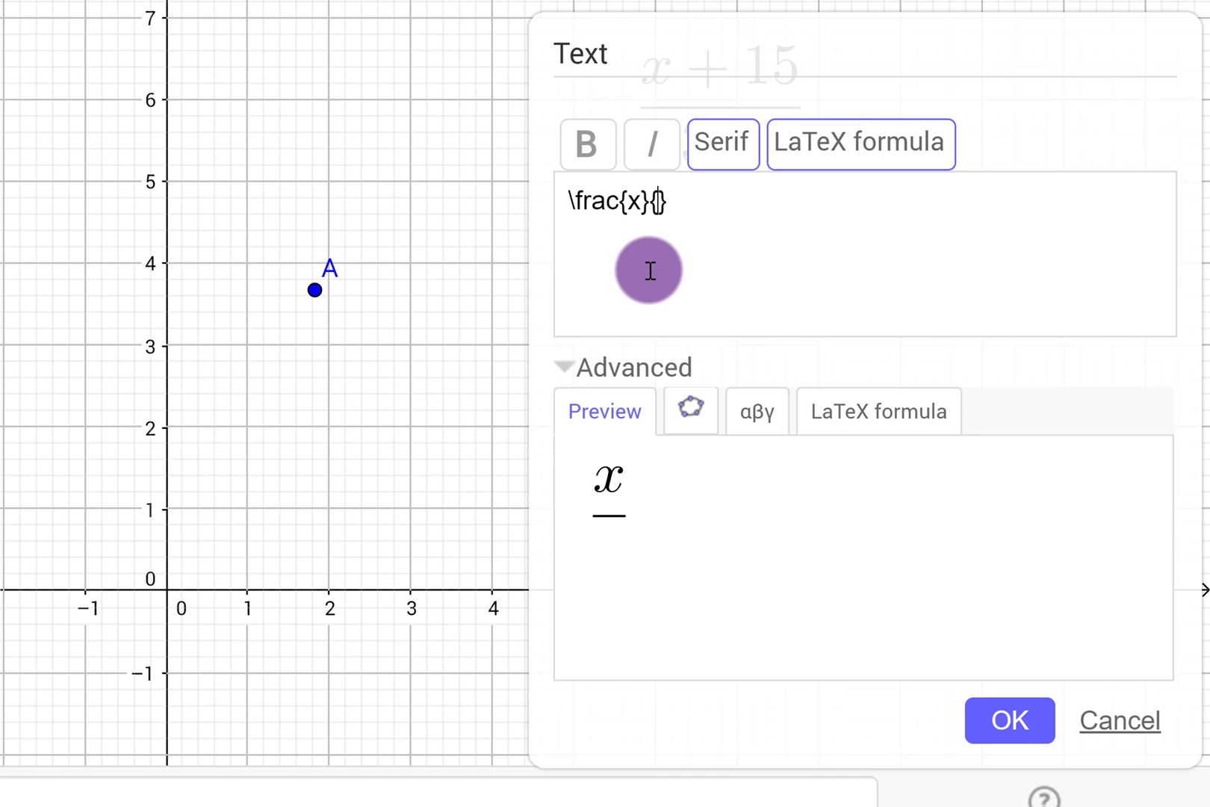
# - Insert an empty object box containing x(A) in the denominator, preview the formula and apply the edited text
pyautogui.click(691, 412)
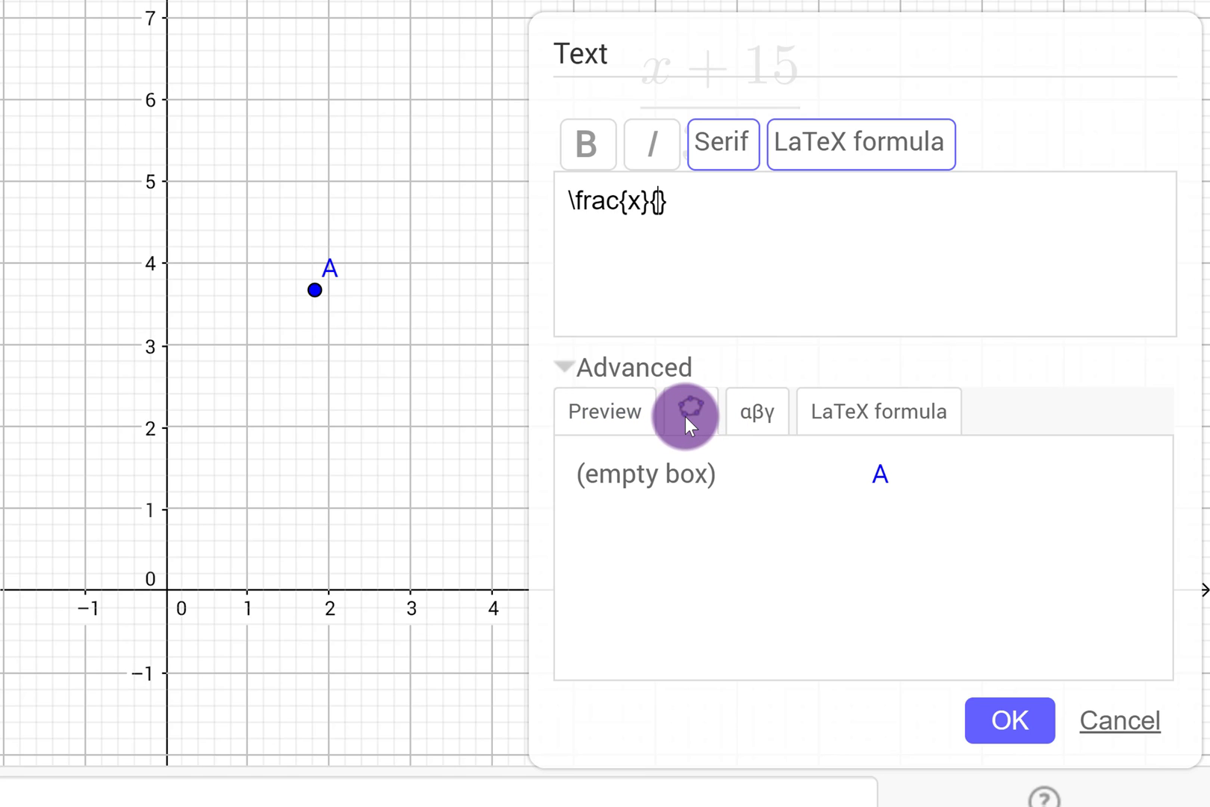
pyautogui.click(647, 474)
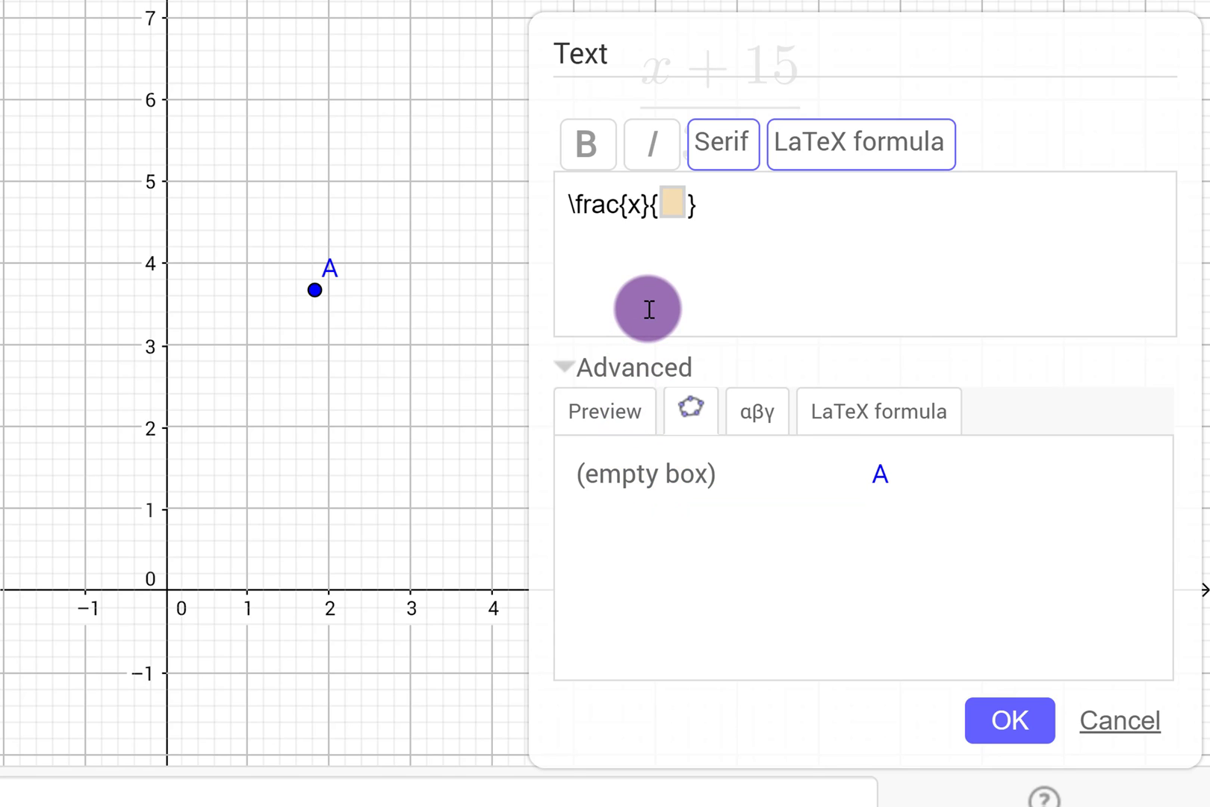
pyautogui.click(670, 210)
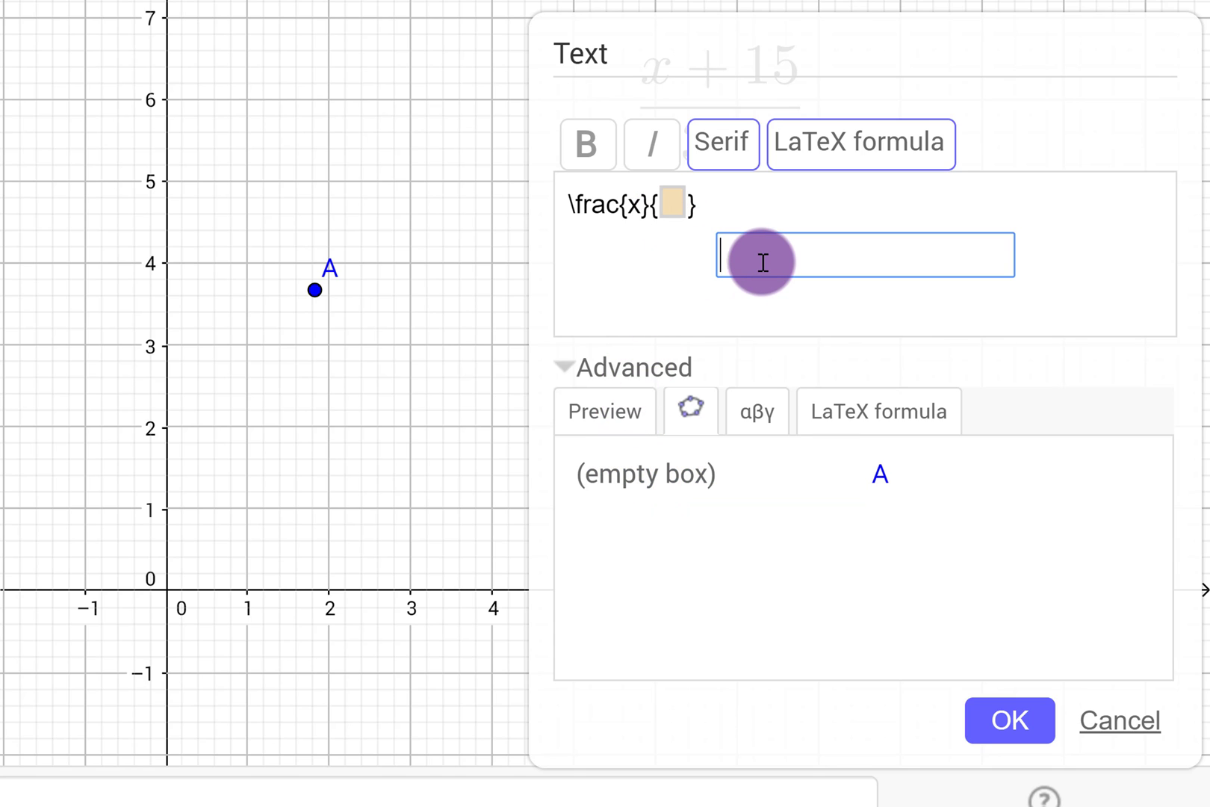
pyautogui.write('x(A')
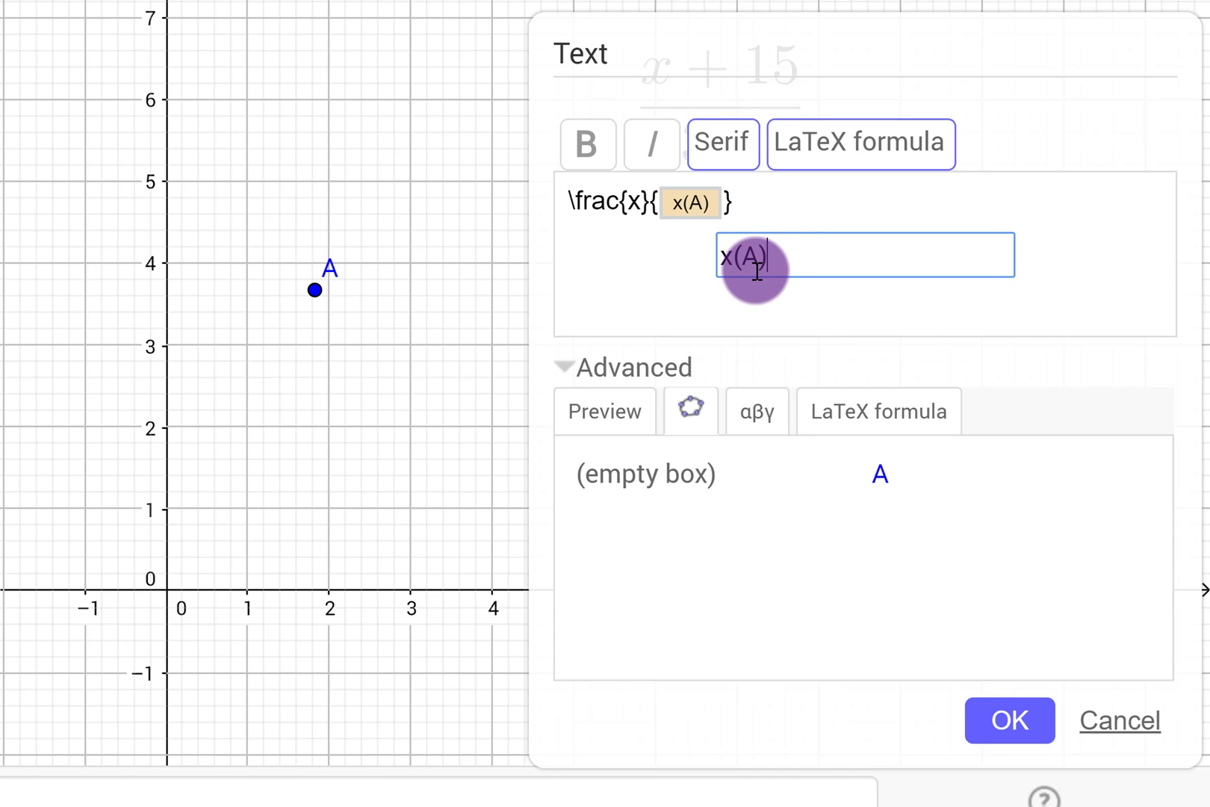
pyautogui.click(856, 313)
pyautogui.click(627, 415)
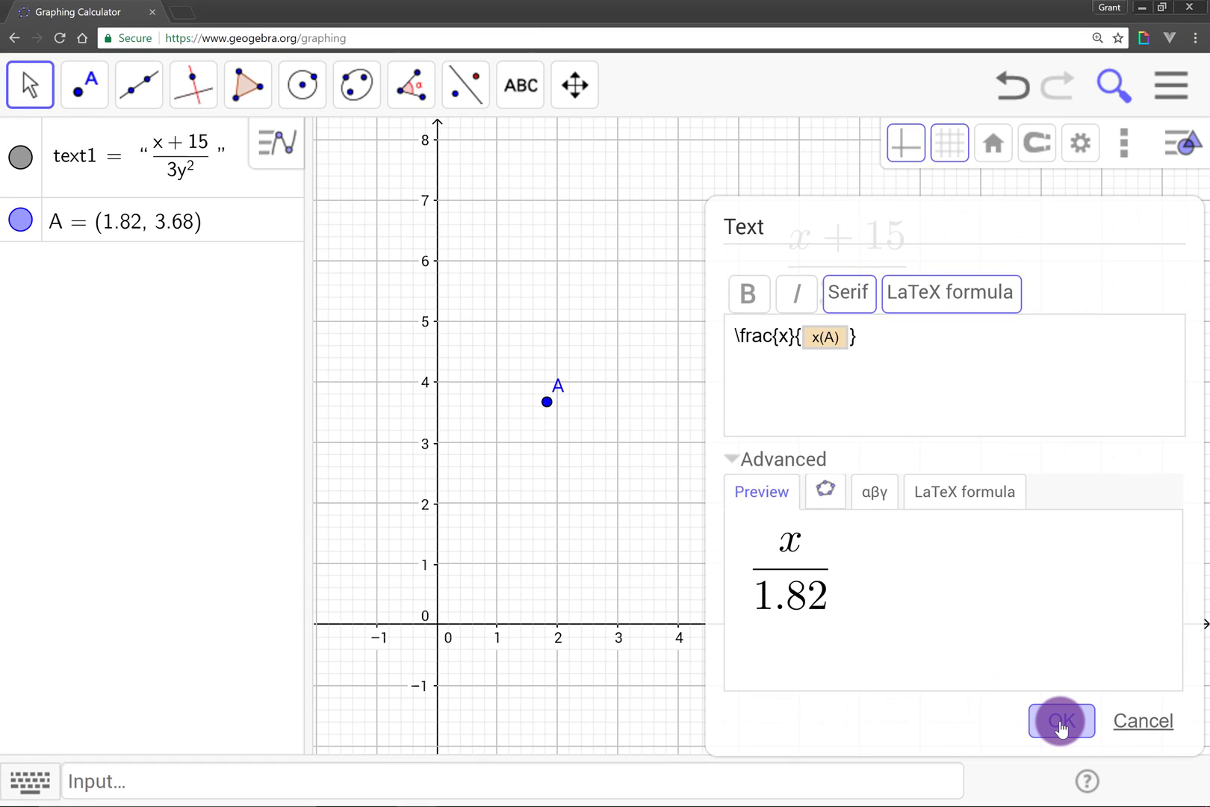
pyautogui.click(1062, 721)
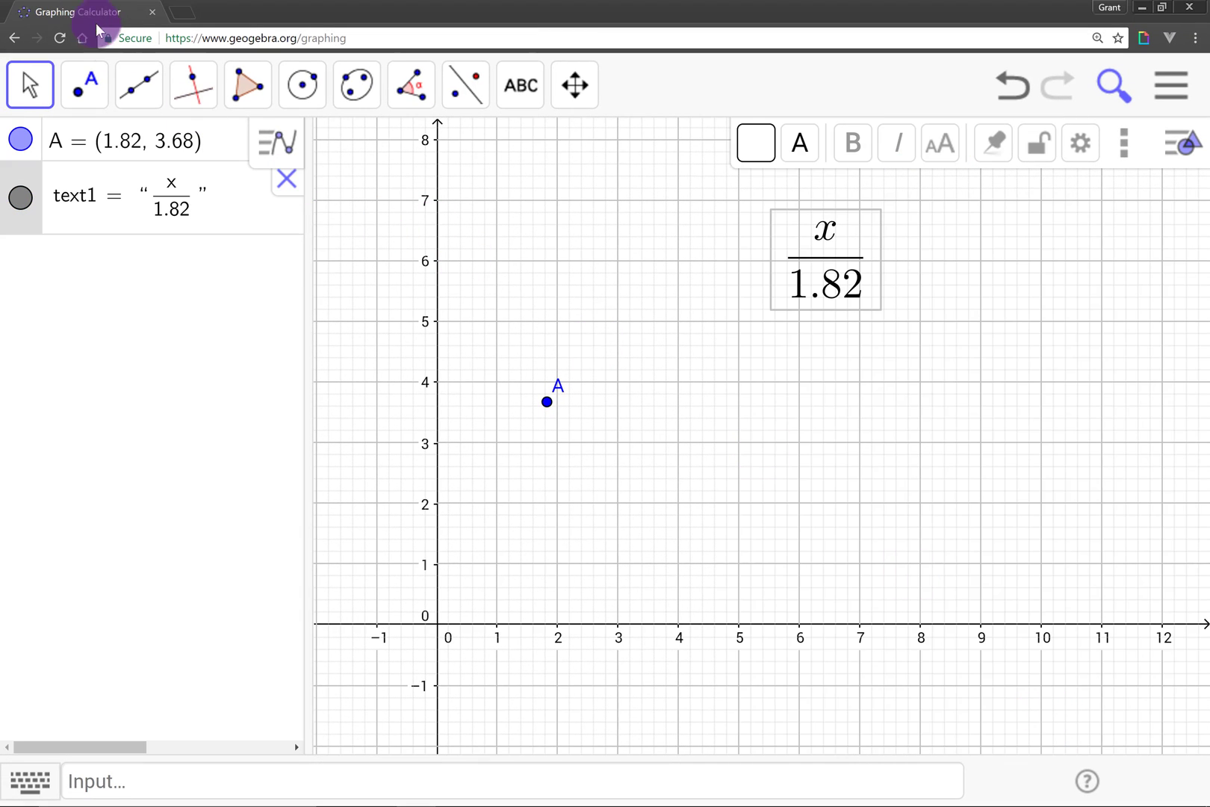
# - Move point A around the graph to test the dynamic denominator, ending at about (5.64, 2.76)
pyautogui.moveTo(539, 406); pyautogui.dragTo(934, 357)
pyautogui.moveTo(856, 374); pyautogui.dragTo(780, 467)
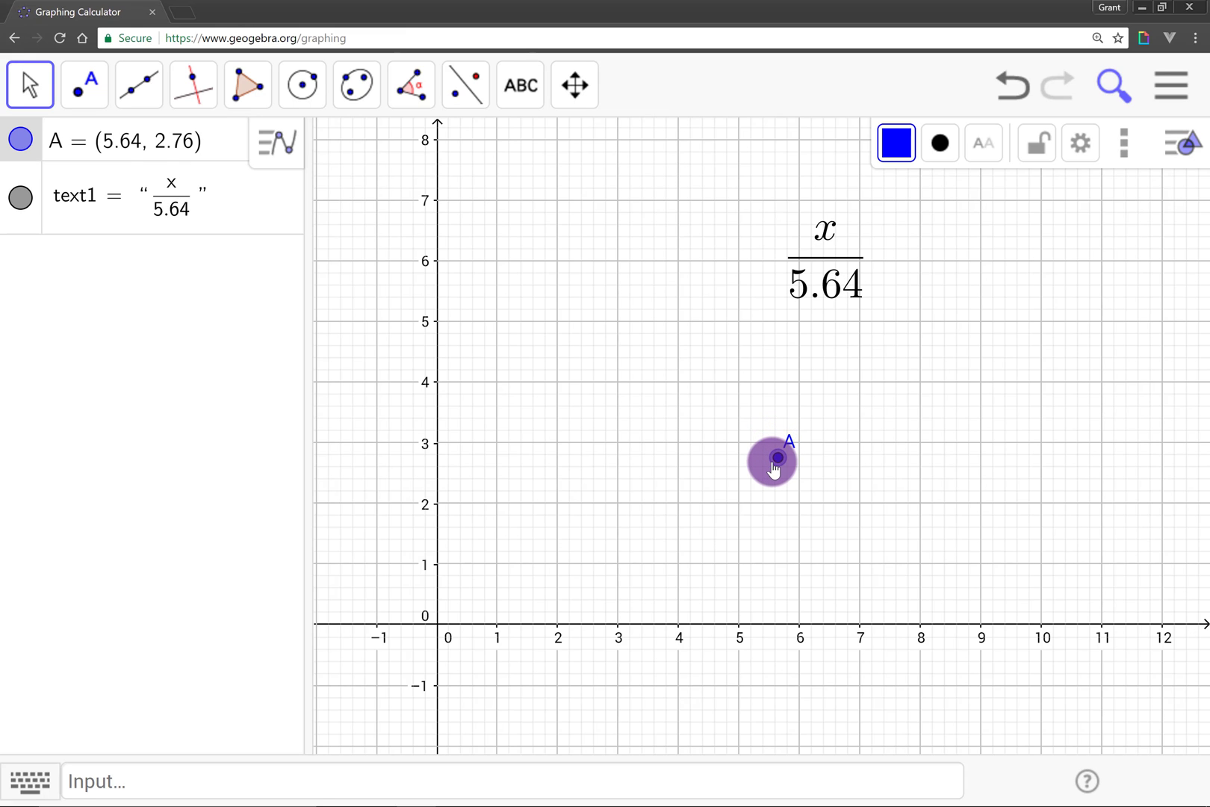